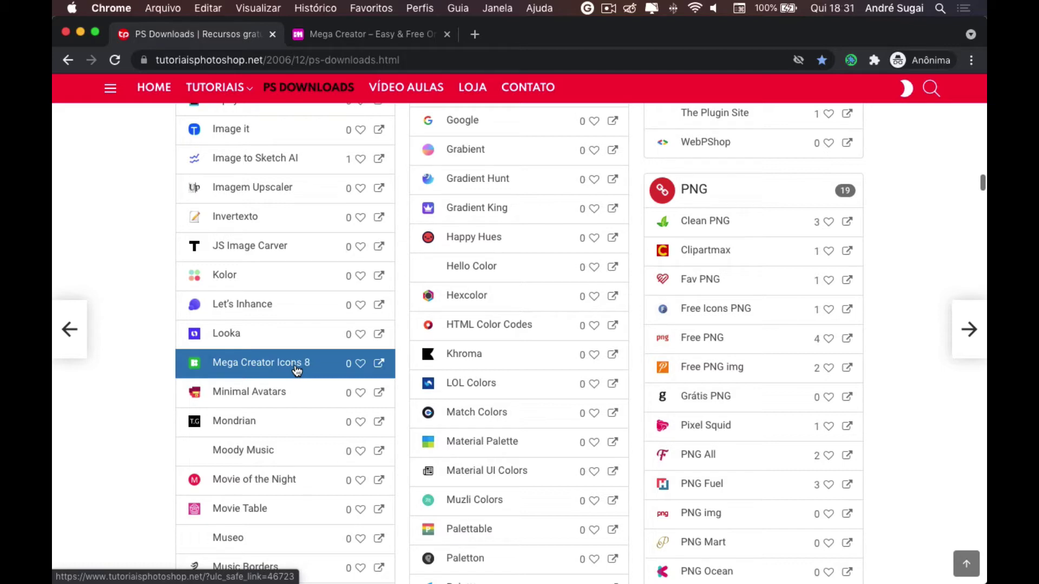
- Scroll through the PS Downloads lists, then switch to the Mega Creator tab at icons8.com/mega-creator
{"action": "scroll", "coordinate": [150, 327], "scroll_direction": "up", "scroll_amount": 3}
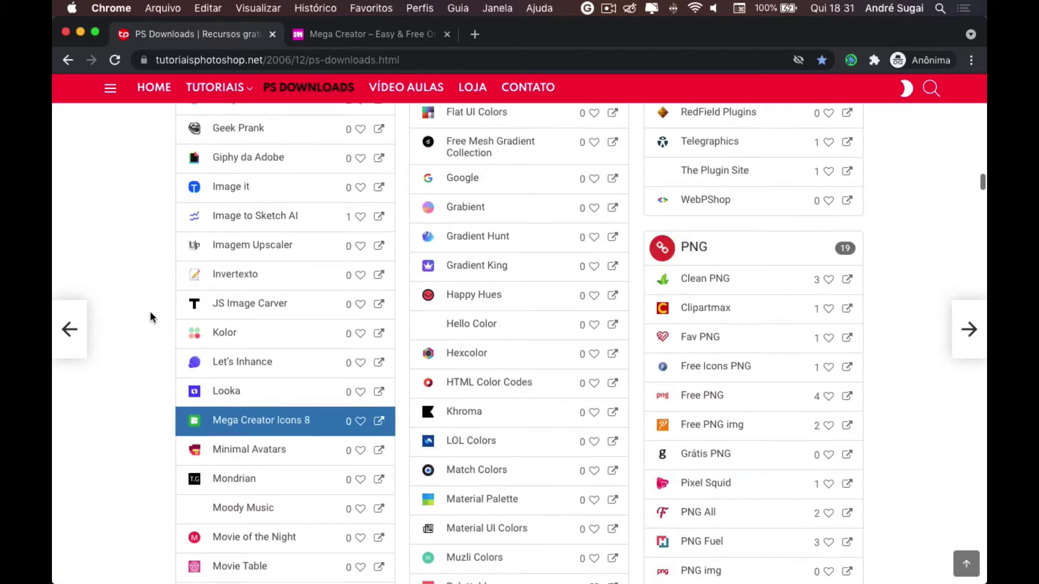
{"action": "scroll", "coordinate": [150, 313], "scroll_direction": "up", "scroll_amount": 2}
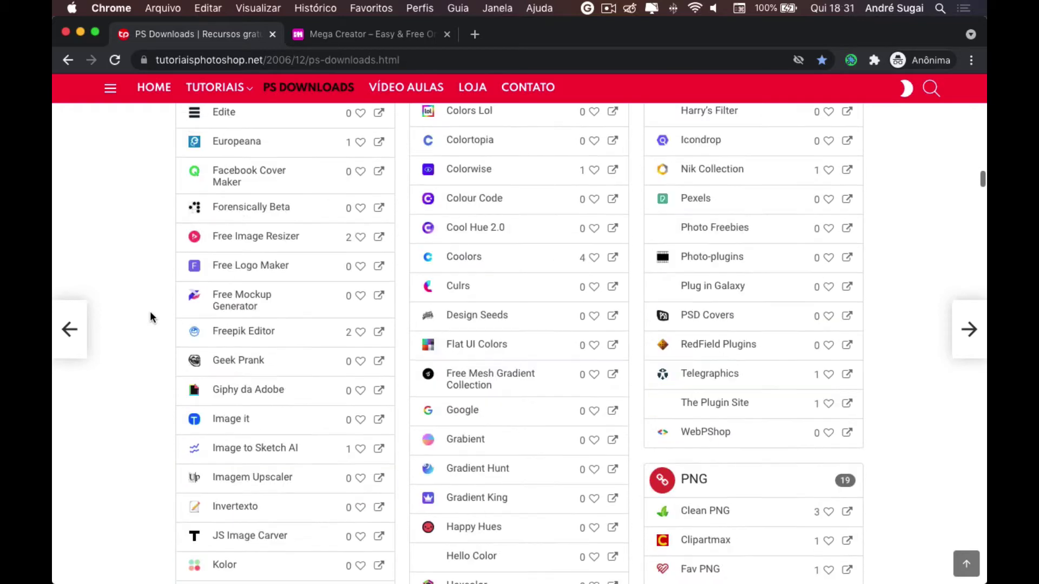
{"action": "scroll", "coordinate": [150, 313], "scroll_direction": "up", "scroll_amount": 5}
{"action": "scroll", "coordinate": [150, 313], "scroll_direction": "up", "scroll_amount": 3}
{"action": "scroll", "coordinate": [151, 313], "scroll_direction": "up", "scroll_amount": 3}
{"action": "scroll", "coordinate": [151, 313], "scroll_direction": "up", "scroll_amount": 2}
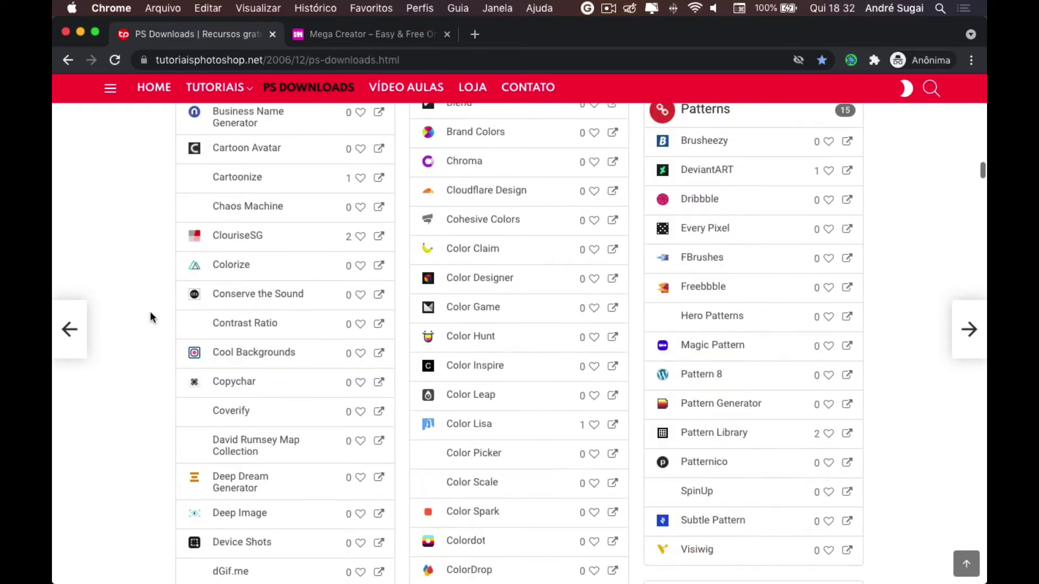
{"action": "scroll", "coordinate": [150, 313], "scroll_direction": "up", "scroll_amount": 3}
{"action": "scroll", "coordinate": [151, 313], "scroll_direction": "up", "scroll_amount": 1}
{"action": "scroll", "coordinate": [150, 314], "scroll_direction": "up", "scroll_amount": 3}
{"action": "scroll", "coordinate": [150, 314], "scroll_direction": "up", "scroll_amount": 2}
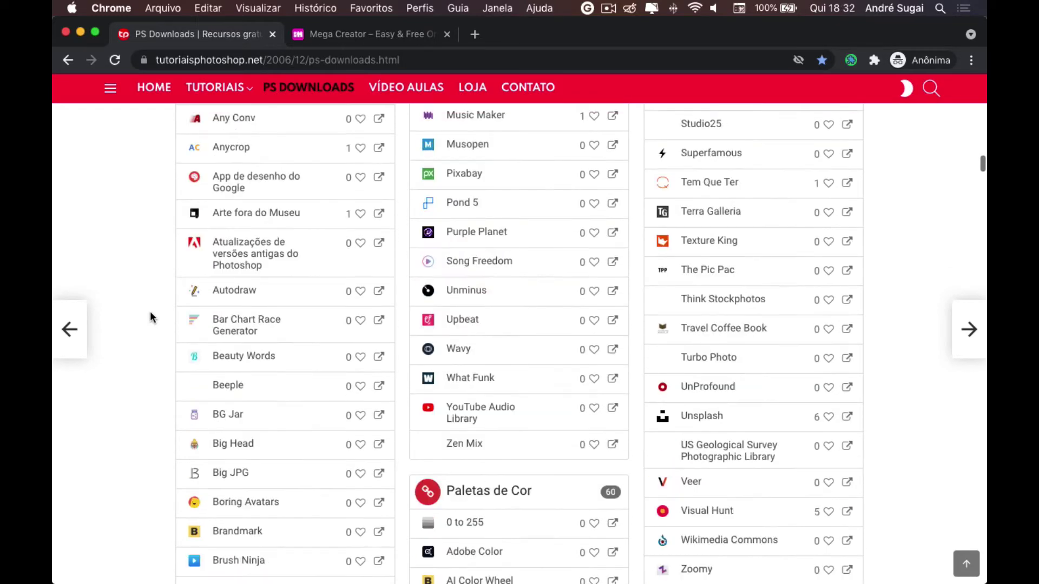
{"action": "scroll", "coordinate": [151, 314], "scroll_direction": "up", "scroll_amount": 2}
{"action": "scroll", "coordinate": [150, 314], "scroll_direction": "up", "scroll_amount": 5}
{"action": "scroll", "coordinate": [150, 317], "scroll_direction": "up", "scroll_amount": 2}
{"action": "scroll", "coordinate": [150, 317], "scroll_direction": "up", "scroll_amount": 2}
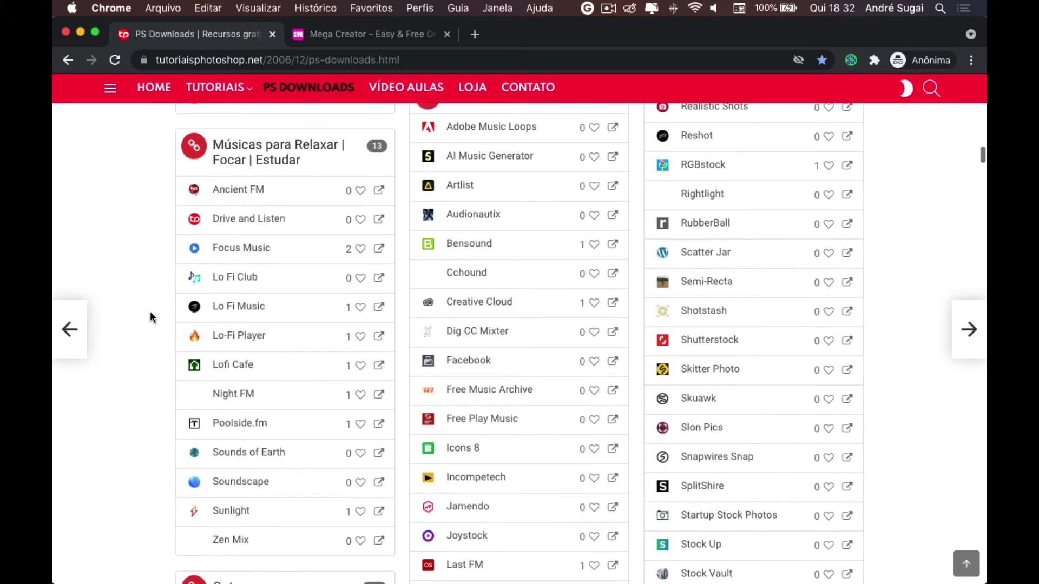
{"action": "scroll", "coordinate": [150, 317], "scroll_direction": "up", "scroll_amount": 3}
{"action": "scroll", "coordinate": [151, 318], "scroll_direction": "up", "scroll_amount": 3}
{"action": "scroll", "coordinate": [150, 317], "scroll_direction": "up", "scroll_amount": 2}
{"action": "scroll", "coordinate": [151, 317], "scroll_direction": "up", "scroll_amount": 4}
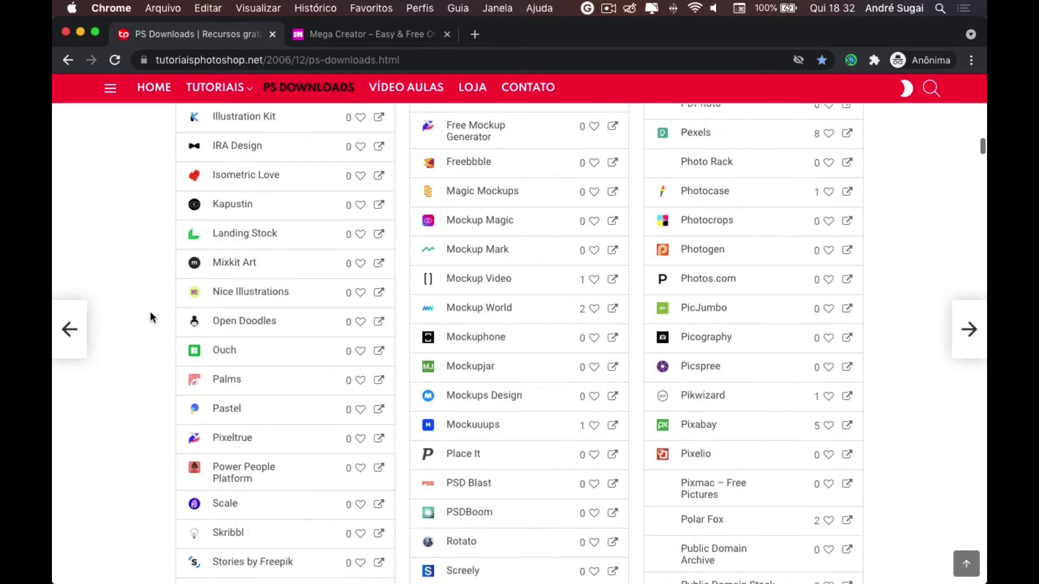
{"action": "scroll", "coordinate": [150, 317], "scroll_direction": "up", "scroll_amount": 2}
{"action": "scroll", "coordinate": [151, 317], "scroll_direction": "up", "scroll_amount": 3}
{"action": "scroll", "coordinate": [150, 314], "scroll_direction": "up", "scroll_amount": 4}
{"action": "scroll", "coordinate": [150, 314], "scroll_direction": "up", "scroll_amount": 1}
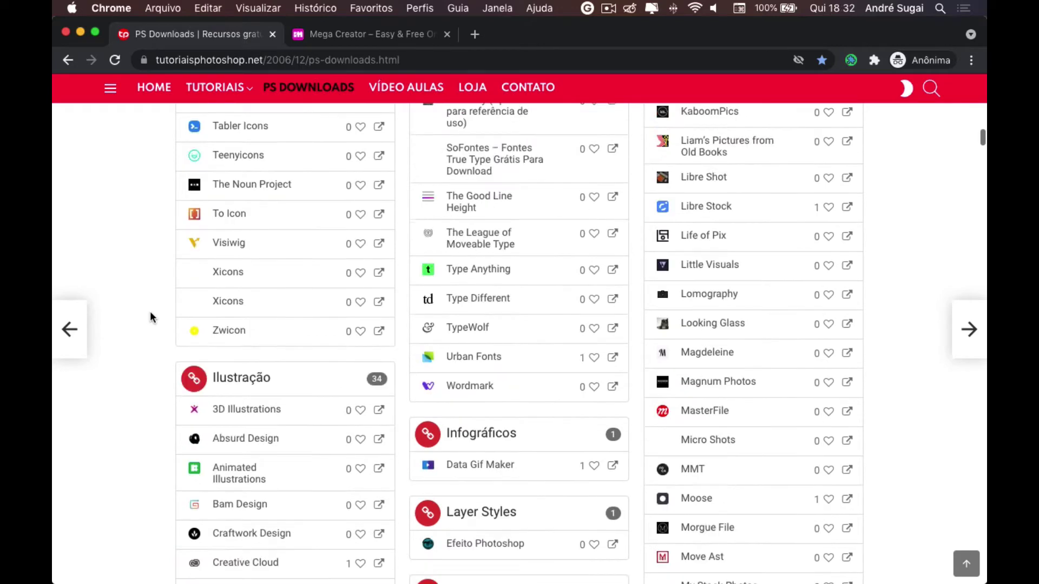
{"action": "scroll", "coordinate": [150, 314], "scroll_direction": "up", "scroll_amount": 5}
{"action": "scroll", "coordinate": [151, 314], "scroll_direction": "up", "scroll_amount": 1}
{"action": "scroll", "coordinate": [150, 317], "scroll_direction": "up", "scroll_amount": 3}
{"action": "scroll", "coordinate": [151, 317], "scroll_direction": "up", "scroll_amount": 2}
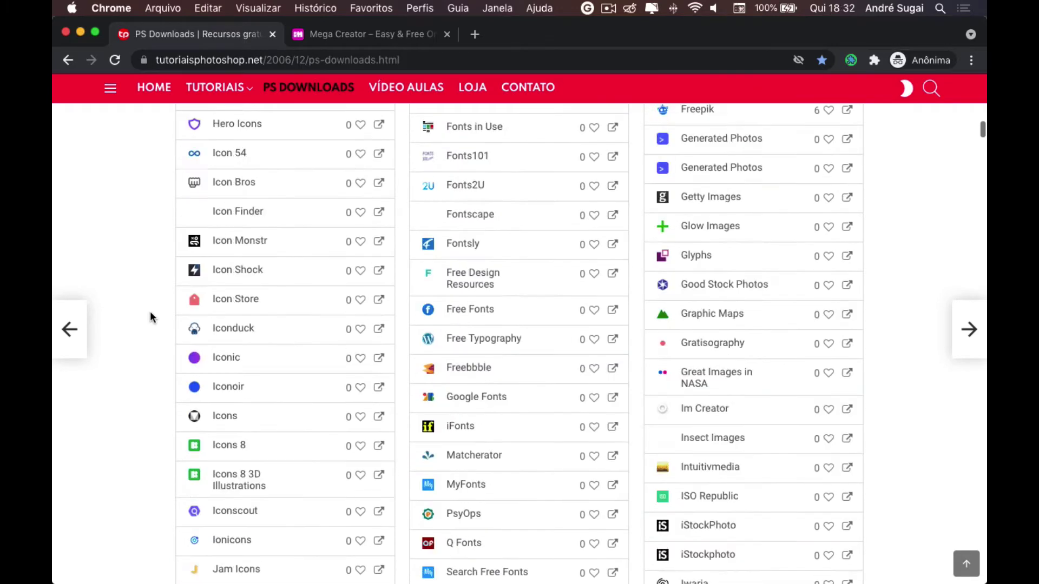
{"action": "scroll", "coordinate": [151, 317], "scroll_direction": "up", "scroll_amount": 4}
{"action": "scroll", "coordinate": [151, 317], "scroll_direction": "up", "scroll_amount": 2}
{"action": "scroll", "coordinate": [151, 318], "scroll_direction": "up", "scroll_amount": 4}
{"action": "scroll", "coordinate": [150, 317], "scroll_direction": "up", "scroll_amount": 1}
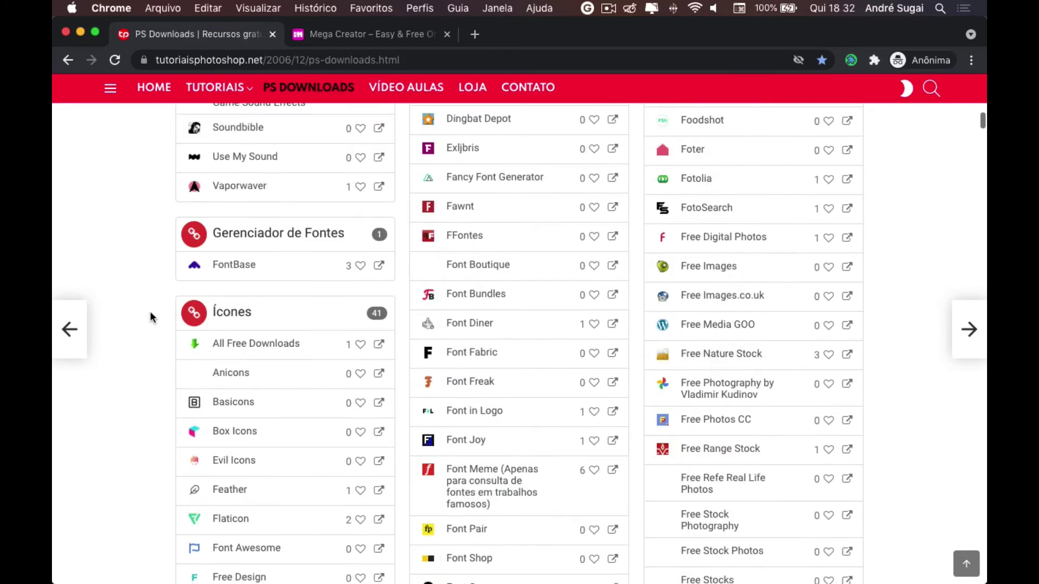
{"action": "scroll", "coordinate": [150, 317], "scroll_direction": "up", "scroll_amount": 3}
{"action": "scroll", "coordinate": [150, 317], "scroll_direction": "up", "scroll_amount": 1}
{"action": "scroll", "coordinate": [150, 317], "scroll_direction": "up", "scroll_amount": 4}
{"action": "scroll", "coordinate": [150, 317], "scroll_direction": "up", "scroll_amount": 2}
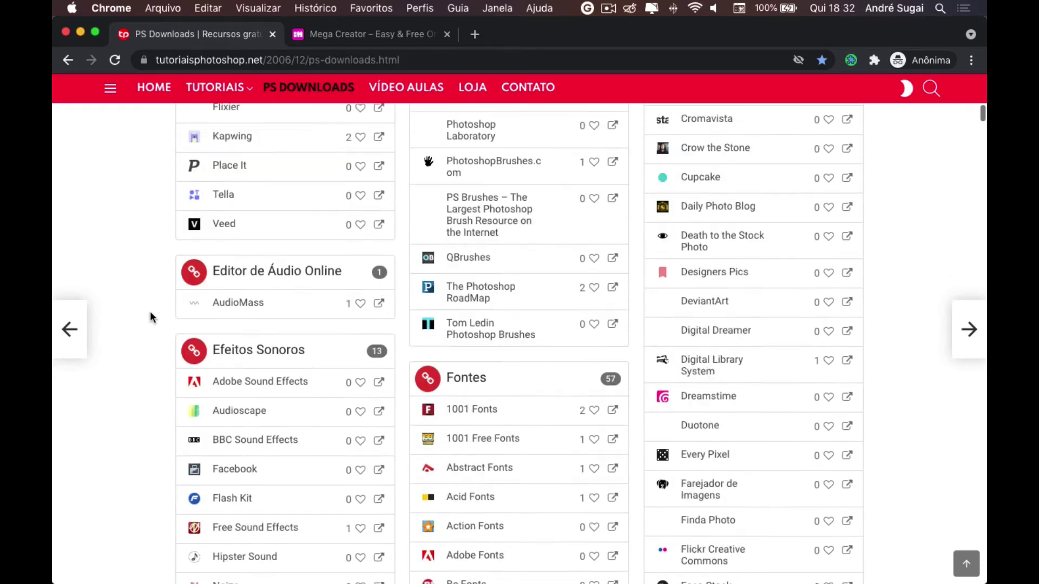
{"action": "scroll", "coordinate": [150, 317], "scroll_direction": "up", "scroll_amount": 2}
{"action": "scroll", "coordinate": [150, 317], "scroll_direction": "up", "scroll_amount": 3}
{"action": "scroll", "coordinate": [150, 317], "scroll_direction": "up", "scroll_amount": 4}
{"action": "scroll", "coordinate": [151, 317], "scroll_direction": "up", "scroll_amount": 1}
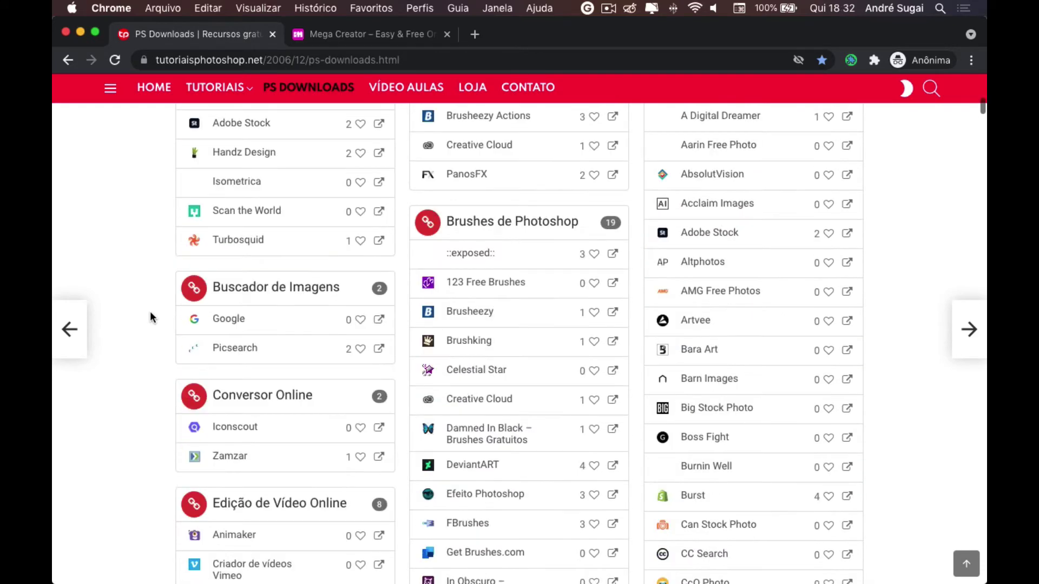
{"action": "scroll", "coordinate": [150, 317], "scroll_direction": "up", "scroll_amount": 5}
{"action": "scroll", "coordinate": [150, 318], "scroll_direction": "up", "scroll_amount": 1}
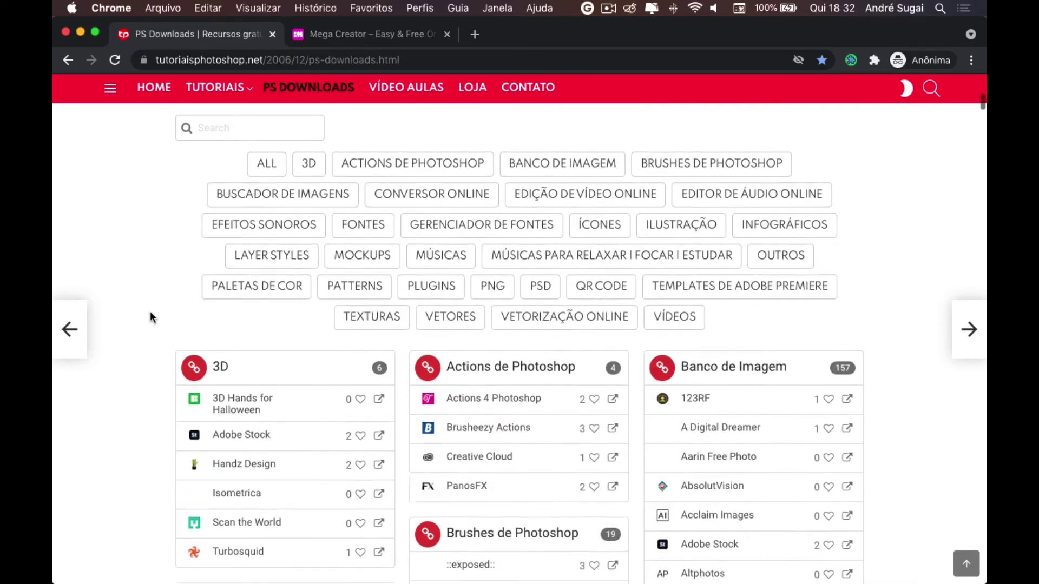
{"action": "scroll", "coordinate": [151, 317], "scroll_direction": "down", "scroll_amount": 4}
{"action": "scroll", "coordinate": [151, 317], "scroll_direction": "down", "scroll_amount": 2}
{"action": "scroll", "coordinate": [151, 314], "scroll_direction": "down", "scroll_amount": 2}
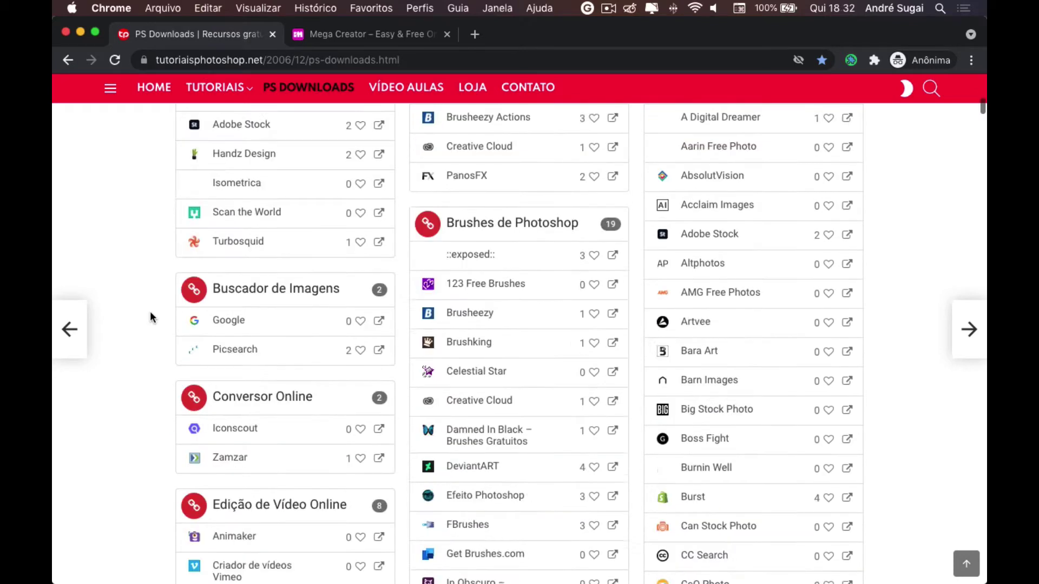
{"action": "scroll", "coordinate": [150, 314], "scroll_direction": "down", "scroll_amount": 2}
{"action": "scroll", "coordinate": [151, 314], "scroll_direction": "down", "scroll_amount": 3}
{"action": "scroll", "coordinate": [151, 314], "scroll_direction": "down", "scroll_amount": 4}
{"action": "scroll", "coordinate": [150, 312], "scroll_direction": "down", "scroll_amount": 3}
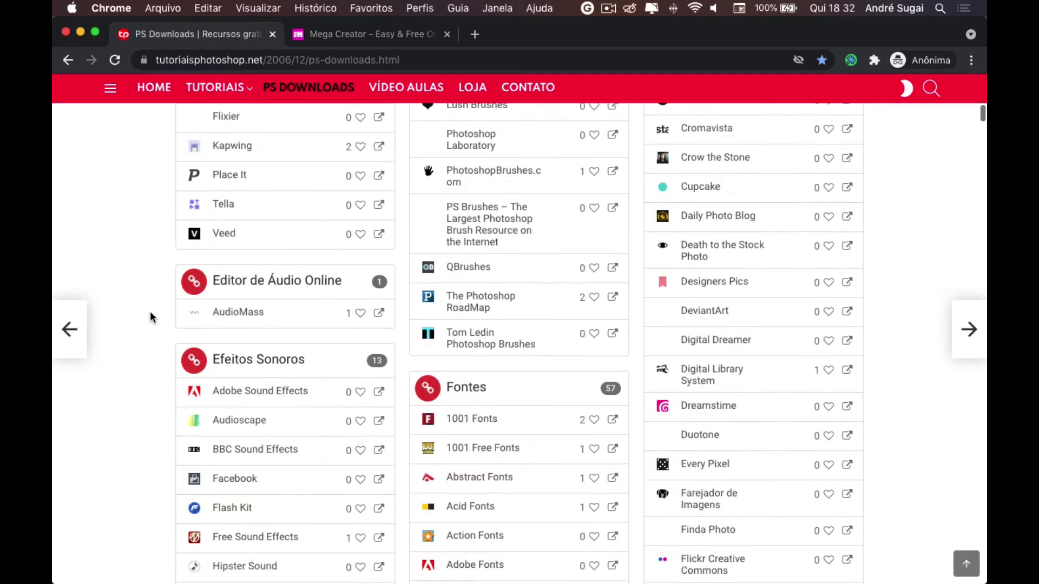
{"action": "scroll", "coordinate": [150, 313], "scroll_direction": "down", "scroll_amount": 4}
{"action": "scroll", "coordinate": [150, 312], "scroll_direction": "down", "scroll_amount": 3}
{"action": "scroll", "coordinate": [149, 317], "scroll_direction": "down", "scroll_amount": 5}
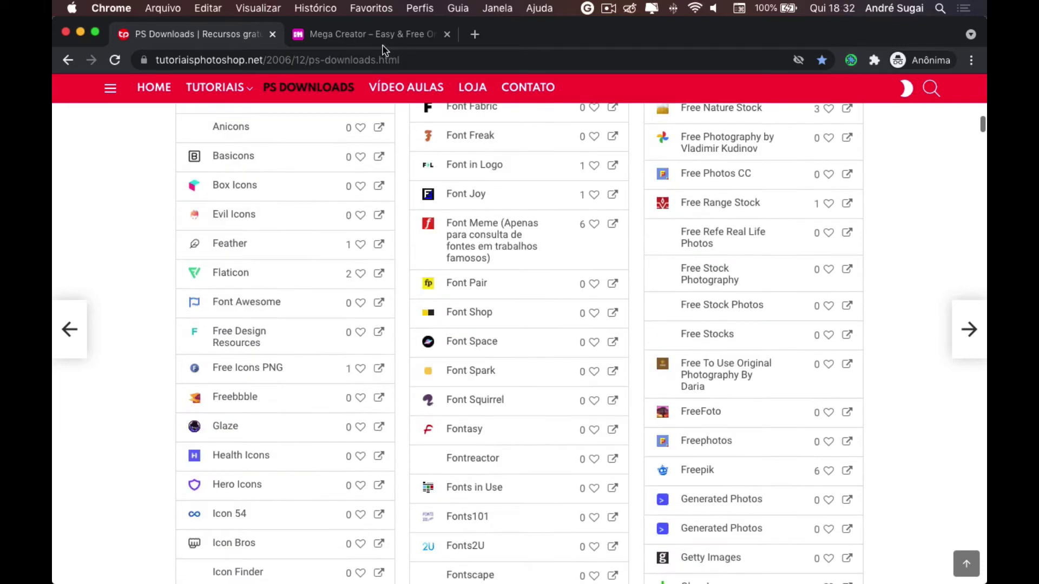
{"action": "left_click", "coordinate": [382, 36]}
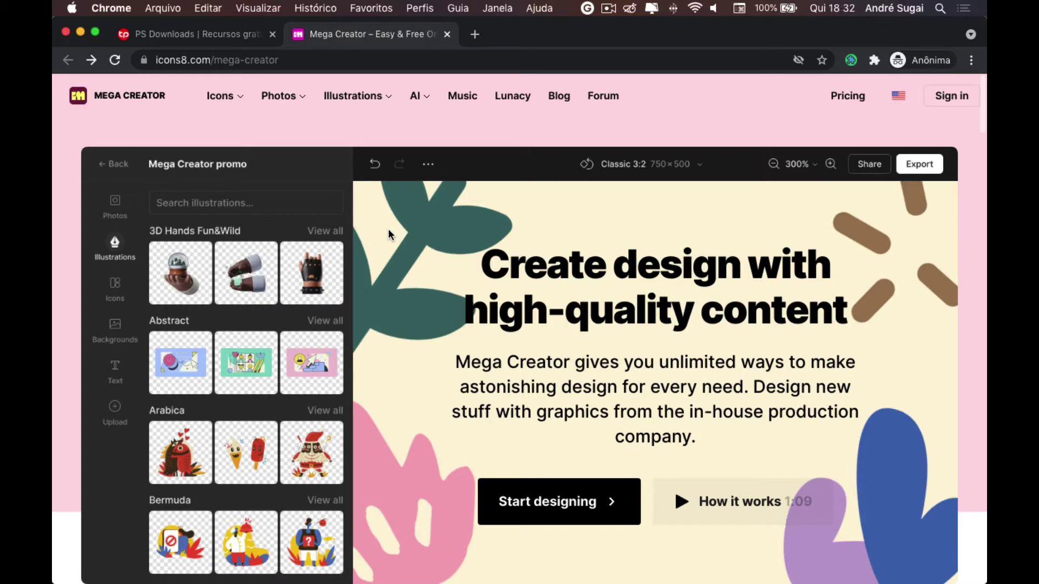
- Scroll the Mega Creator page past How it works to story templates like Working From Home
{"action": "scroll", "coordinate": [384, 239], "scroll_direction": "down", "scroll_amount": 2}
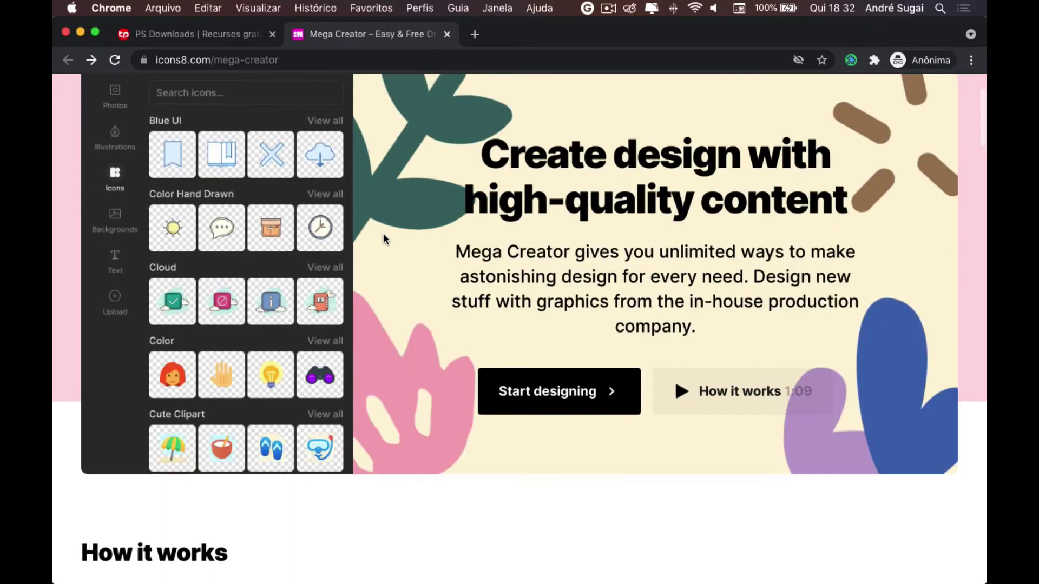
{"action": "scroll", "coordinate": [385, 238], "scroll_direction": "down", "scroll_amount": 2}
{"action": "scroll", "coordinate": [384, 238], "scroll_direction": "down", "scroll_amount": 2}
{"action": "scroll", "coordinate": [383, 236], "scroll_direction": "down", "scroll_amount": 2}
{"action": "scroll", "coordinate": [384, 236], "scroll_direction": "down", "scroll_amount": 1}
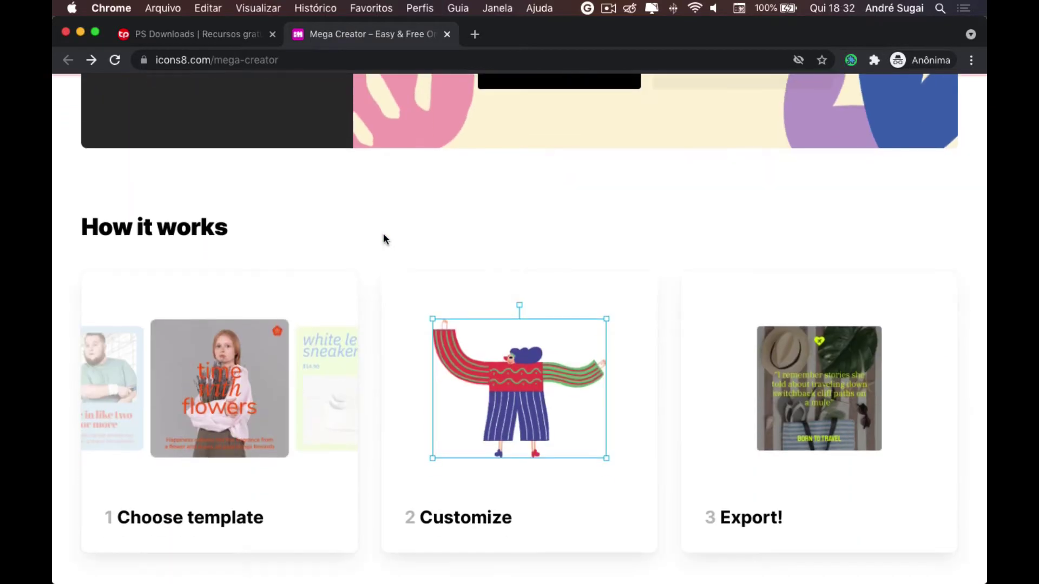
{"action": "scroll", "coordinate": [383, 235], "scroll_direction": "down", "scroll_amount": 1}
{"action": "scroll", "coordinate": [383, 235], "scroll_direction": "down", "scroll_amount": 1}
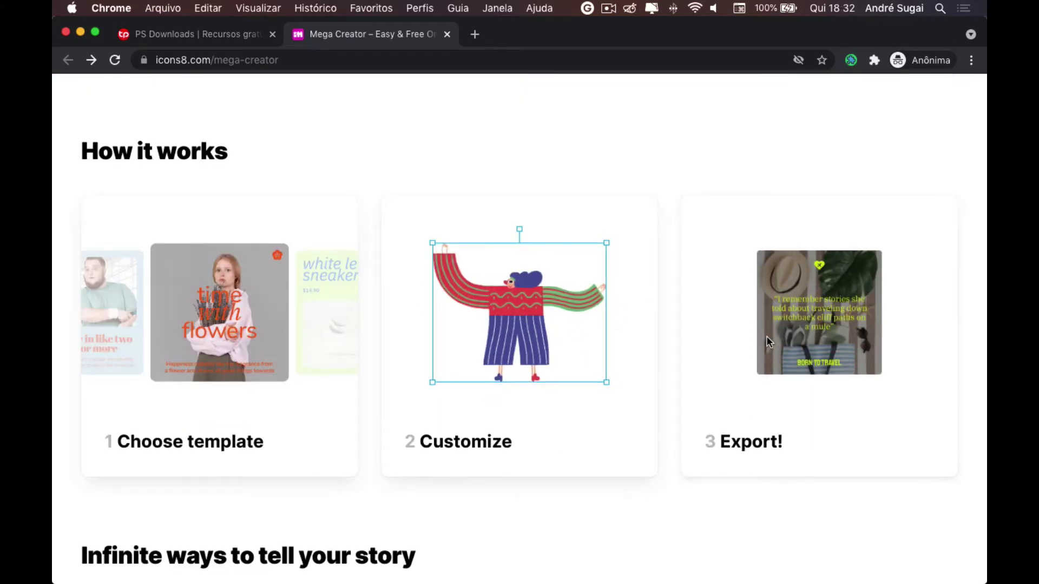
{"action": "scroll", "coordinate": [766, 342], "scroll_direction": "down", "scroll_amount": 3}
{"action": "scroll", "coordinate": [752, 343], "scroll_direction": "down", "scroll_amount": 2}
{"action": "scroll", "coordinate": [742, 343], "scroll_direction": "down", "scroll_amount": 1}
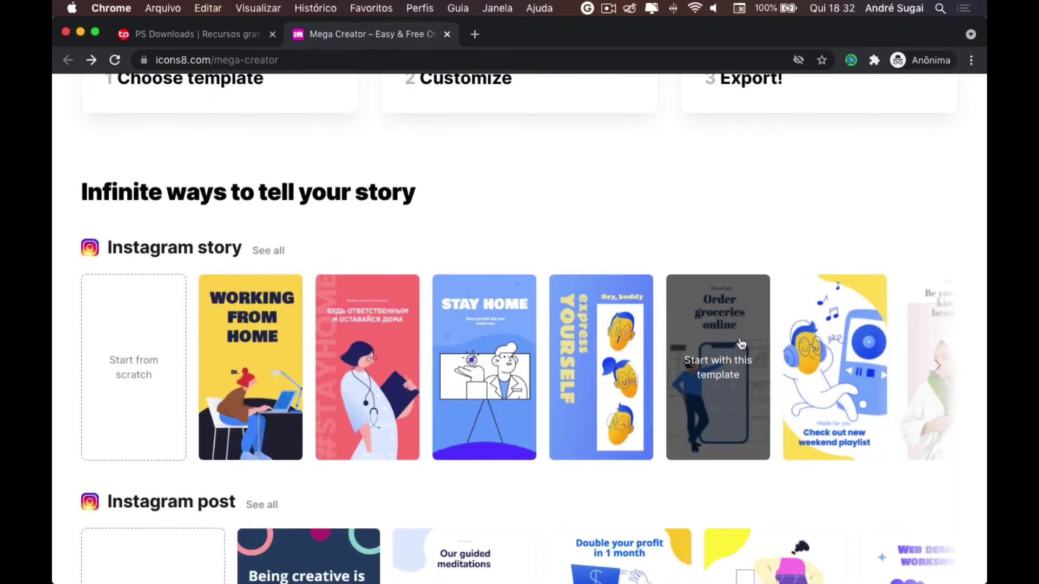
{"action": "scroll", "coordinate": [654, 333], "scroll_direction": "down", "scroll_amount": 1}
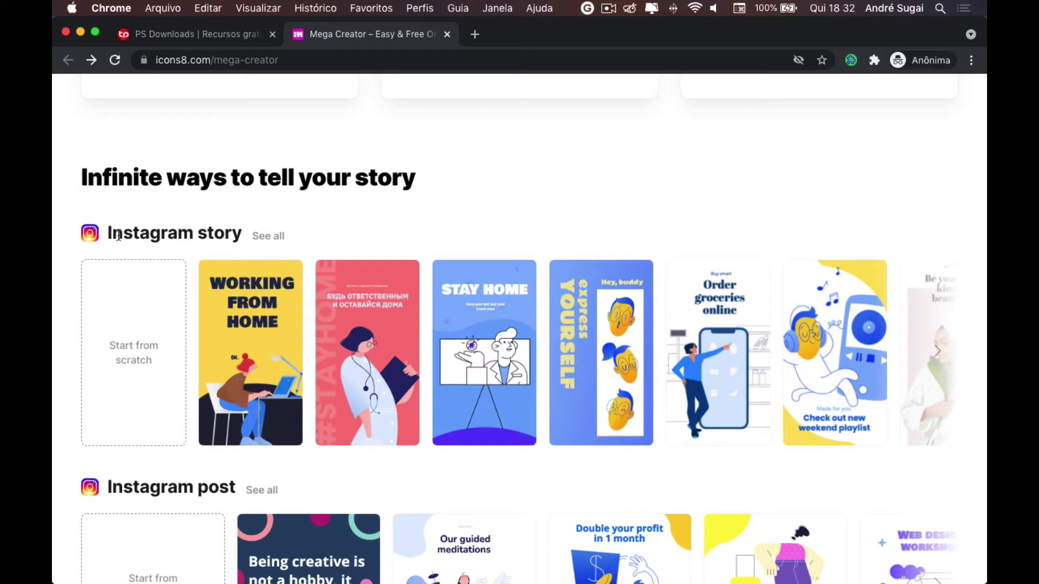
- Scroll past every template row and the FAQ, then choose 'Start creating for free'
{"action": "scroll", "coordinate": [121, 237], "scroll_direction": "down", "scroll_amount": 1}
{"action": "scroll", "coordinate": [121, 237], "scroll_direction": "down", "scroll_amount": 1}
{"action": "scroll", "coordinate": [122, 236], "scroll_direction": "down", "scroll_amount": 2}
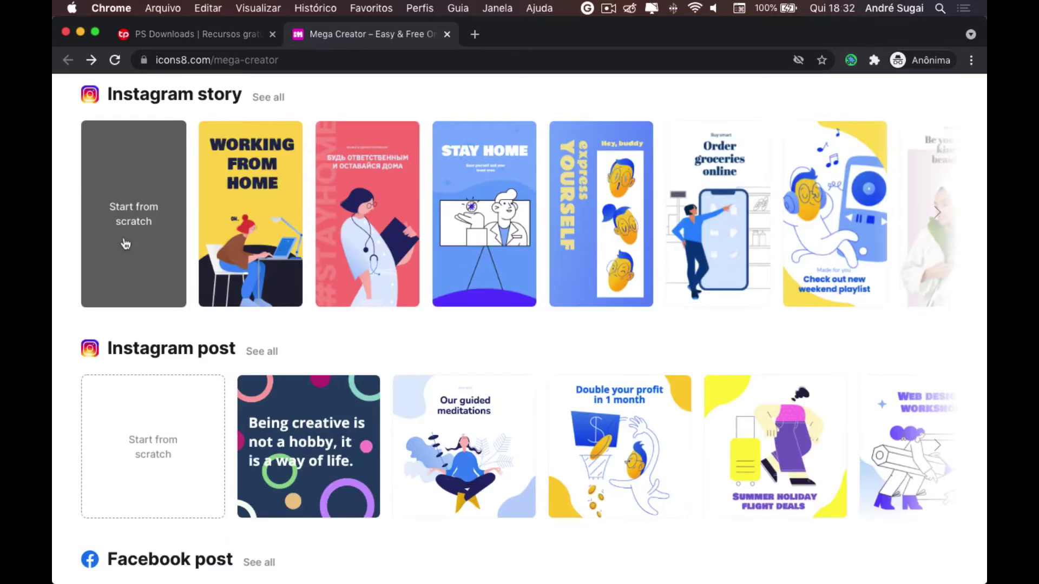
{"action": "scroll", "coordinate": [123, 236], "scroll_direction": "down", "scroll_amount": 2}
{"action": "scroll", "coordinate": [122, 236], "scroll_direction": "down", "scroll_amount": 1}
{"action": "scroll", "coordinate": [123, 242], "scroll_direction": "down", "scroll_amount": 1}
{"action": "scroll", "coordinate": [123, 243], "scroll_direction": "down", "scroll_amount": 1}
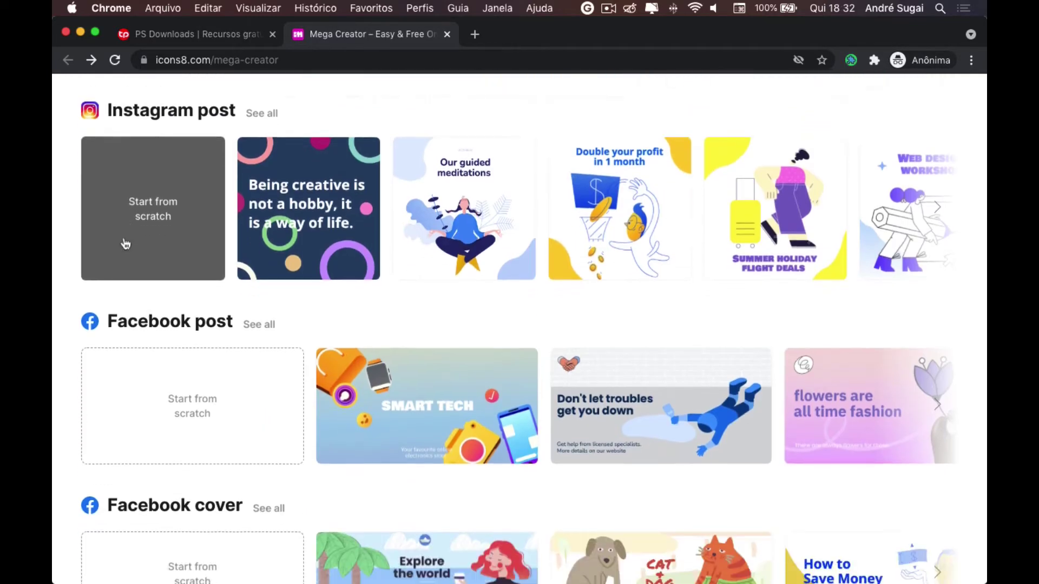
{"action": "scroll", "coordinate": [125, 243], "scroll_direction": "down", "scroll_amount": 2}
{"action": "scroll", "coordinate": [125, 244], "scroll_direction": "down", "scroll_amount": 1}
{"action": "scroll", "coordinate": [124, 242], "scroll_direction": "down", "scroll_amount": 1}
{"action": "scroll", "coordinate": [123, 241], "scroll_direction": "down", "scroll_amount": 1}
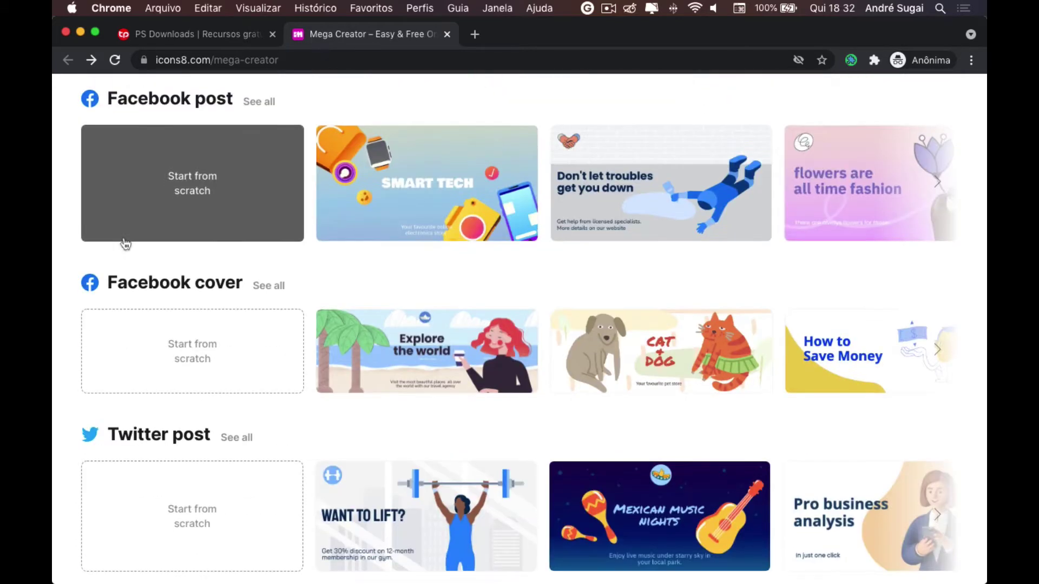
{"action": "scroll", "coordinate": [123, 242], "scroll_direction": "down", "scroll_amount": 1}
{"action": "scroll", "coordinate": [123, 236], "scroll_direction": "down", "scroll_amount": 1}
{"action": "scroll", "coordinate": [121, 236], "scroll_direction": "down", "scroll_amount": 3}
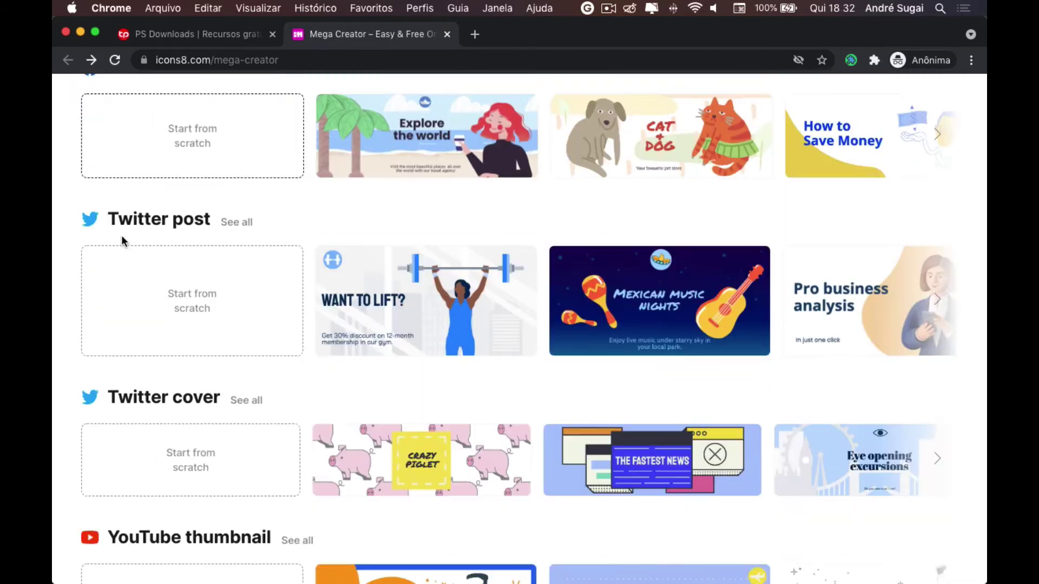
{"action": "scroll", "coordinate": [121, 236], "scroll_direction": "down", "scroll_amount": 1}
{"action": "scroll", "coordinate": [121, 236], "scroll_direction": "down", "scroll_amount": 2}
{"action": "scroll", "coordinate": [122, 236], "scroll_direction": "down", "scroll_amount": 2}
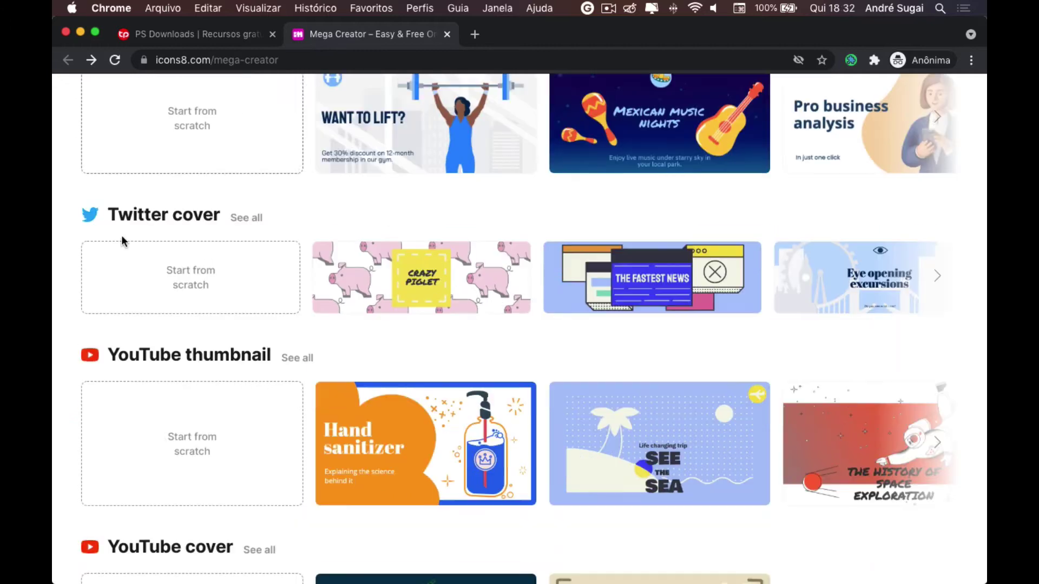
{"action": "scroll", "coordinate": [122, 236], "scroll_direction": "down", "scroll_amount": 2}
{"action": "scroll", "coordinate": [122, 236], "scroll_direction": "down", "scroll_amount": 2}
{"action": "scroll", "coordinate": [121, 236], "scroll_direction": "down", "scroll_amount": 1}
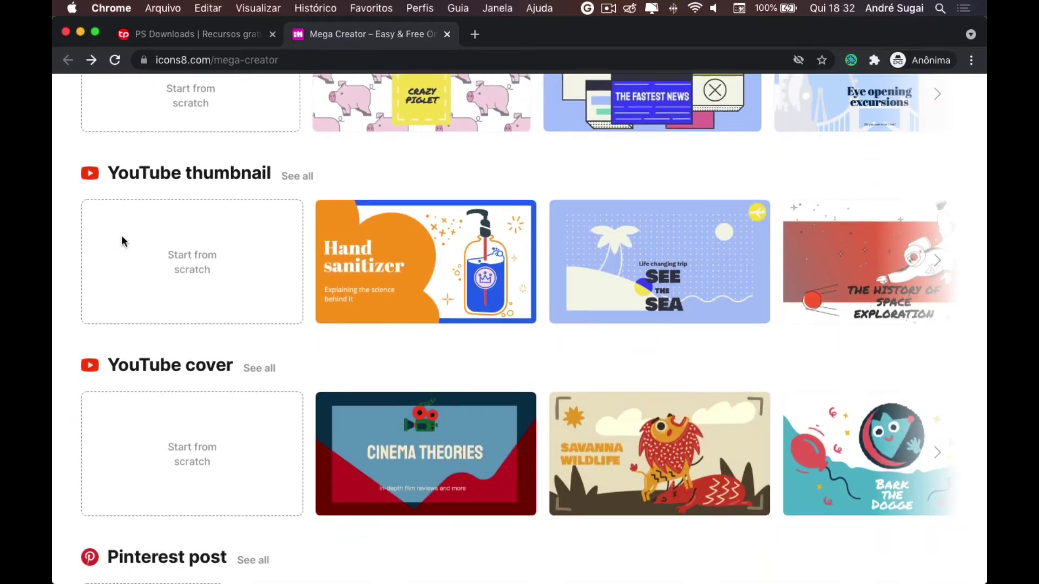
{"action": "scroll", "coordinate": [121, 236], "scroll_direction": "down", "scroll_amount": 1}
{"action": "scroll", "coordinate": [126, 245], "scroll_direction": "down", "scroll_amount": 1}
{"action": "scroll", "coordinate": [125, 244], "scroll_direction": "down", "scroll_amount": 1}
{"action": "scroll", "coordinate": [125, 244], "scroll_direction": "down", "scroll_amount": 1}
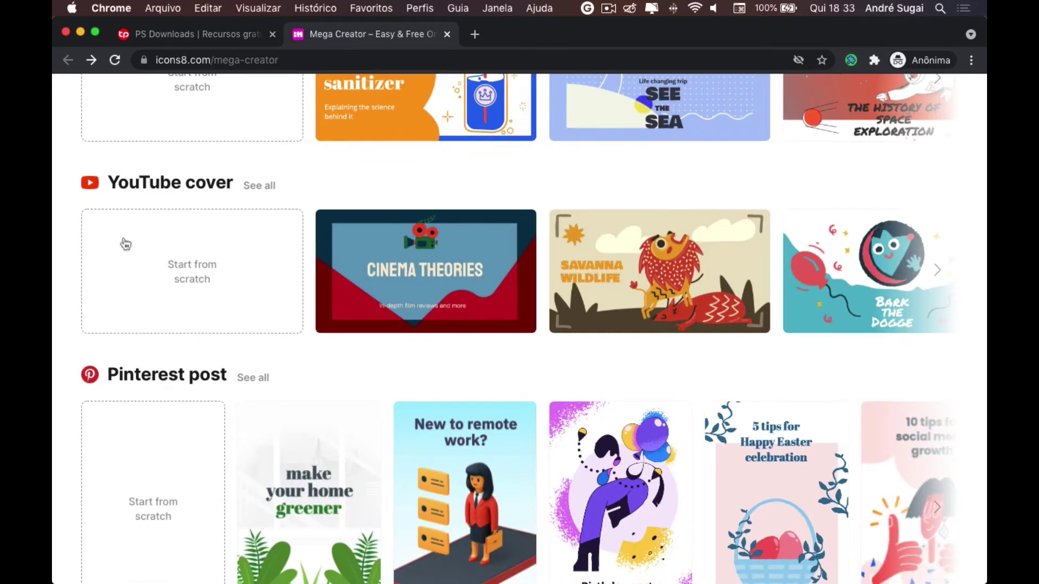
{"action": "scroll", "coordinate": [126, 245], "scroll_direction": "down", "scroll_amount": 1}
{"action": "scroll", "coordinate": [126, 245], "scroll_direction": "down", "scroll_amount": 1}
{"action": "scroll", "coordinate": [125, 244], "scroll_direction": "down", "scroll_amount": 1}
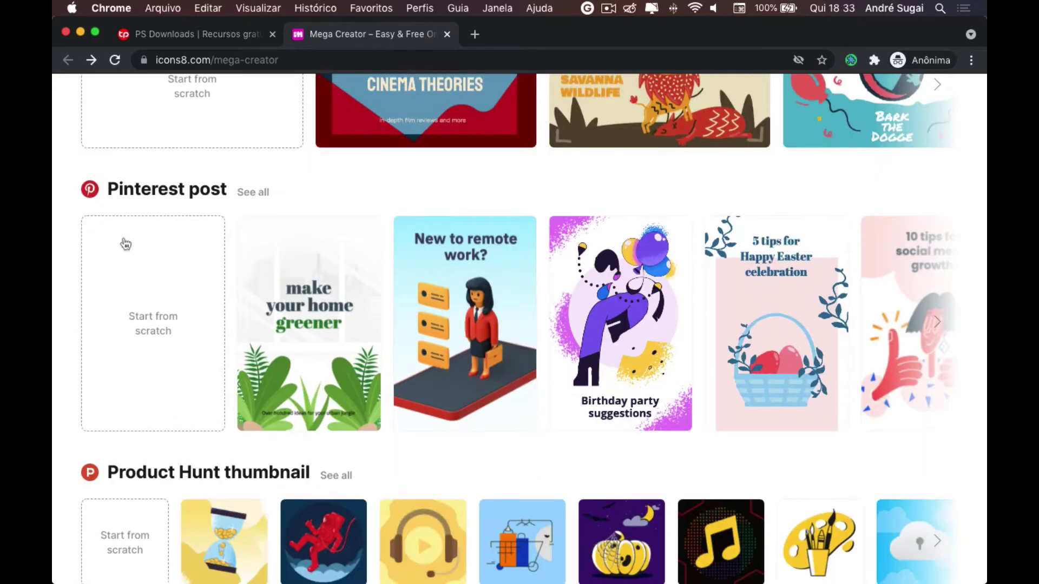
{"action": "scroll", "coordinate": [126, 244], "scroll_direction": "down", "scroll_amount": 2}
{"action": "scroll", "coordinate": [126, 245], "scroll_direction": "down", "scroll_amount": 3}
{"action": "scroll", "coordinate": [121, 241], "scroll_direction": "down", "scroll_amount": 1}
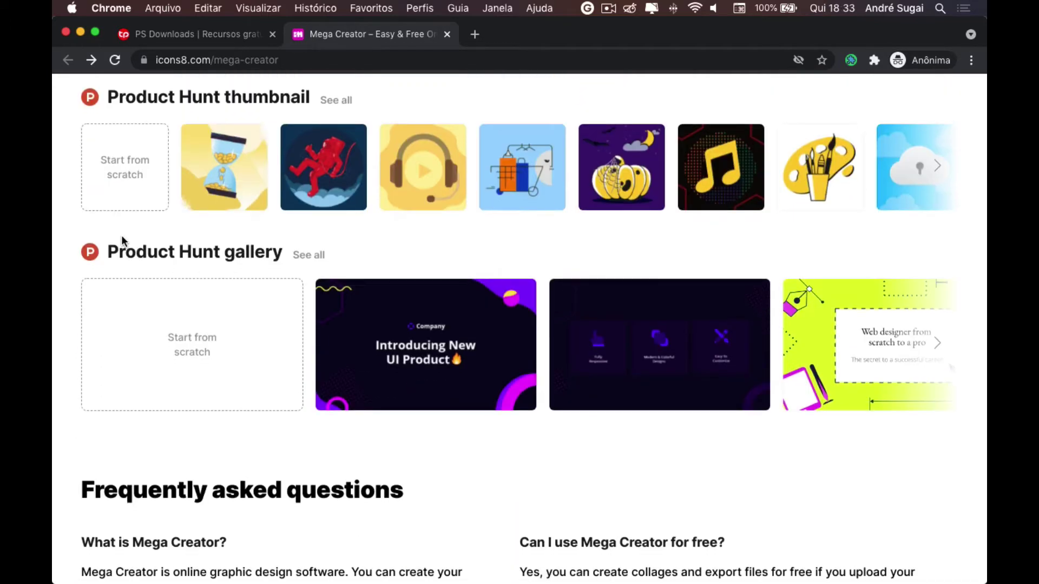
{"action": "scroll", "coordinate": [122, 237], "scroll_direction": "down", "scroll_amount": 2}
{"action": "scroll", "coordinate": [122, 237], "scroll_direction": "down", "scroll_amount": 1}
{"action": "scroll", "coordinate": [122, 237], "scroll_direction": "down", "scroll_amount": 2}
{"action": "scroll", "coordinate": [123, 238], "scroll_direction": "down", "scroll_amount": 2}
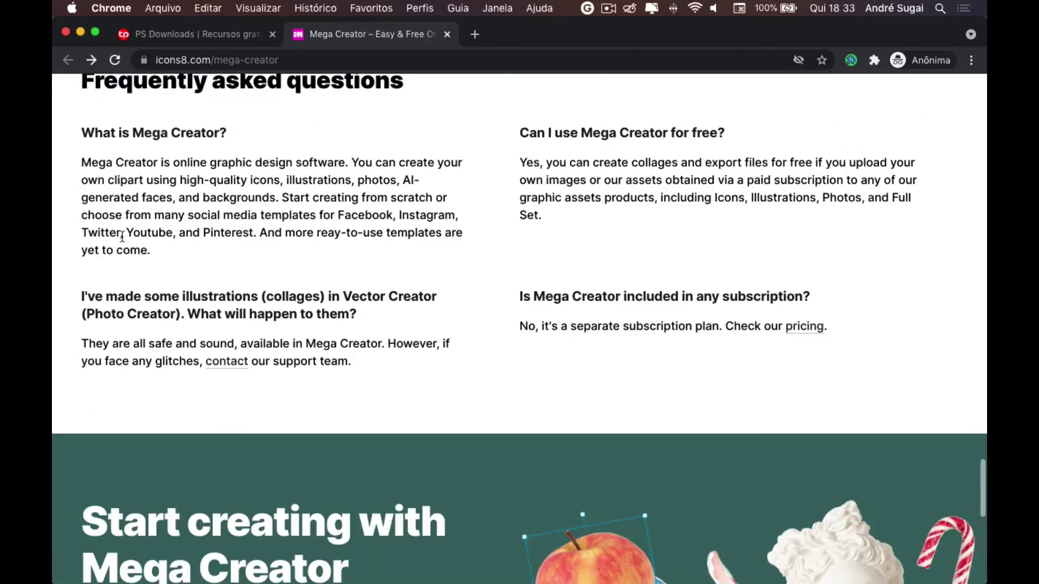
{"action": "scroll", "coordinate": [123, 237], "scroll_direction": "down", "scroll_amount": 2}
{"action": "scroll", "coordinate": [122, 237], "scroll_direction": "down", "scroll_amount": 1}
{"action": "scroll", "coordinate": [123, 237], "scroll_direction": "down", "scroll_amount": 1}
{"action": "scroll", "coordinate": [123, 241], "scroll_direction": "down", "scroll_amount": 1}
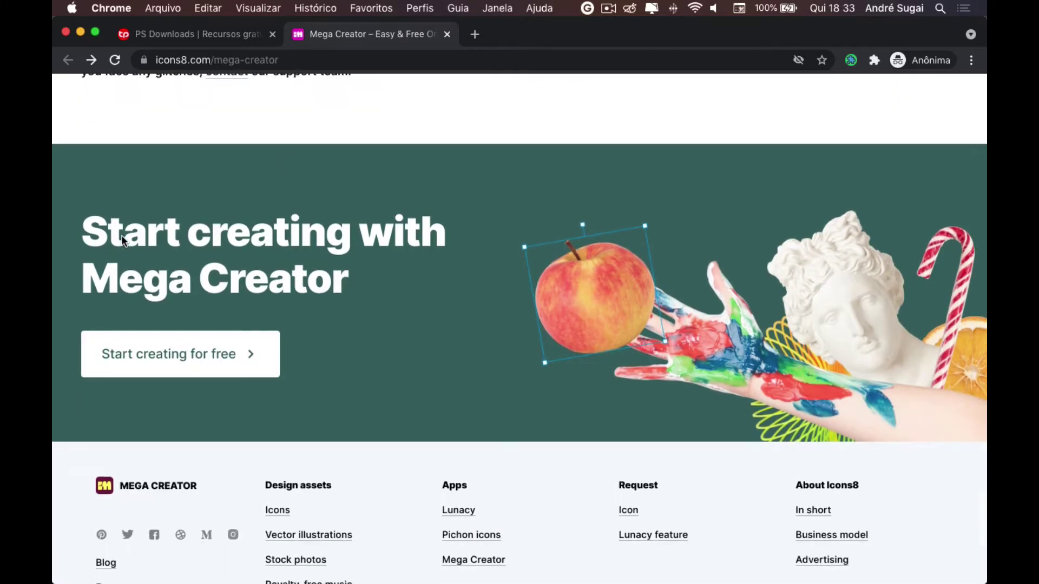
{"action": "left_click", "coordinate": [172, 360]}
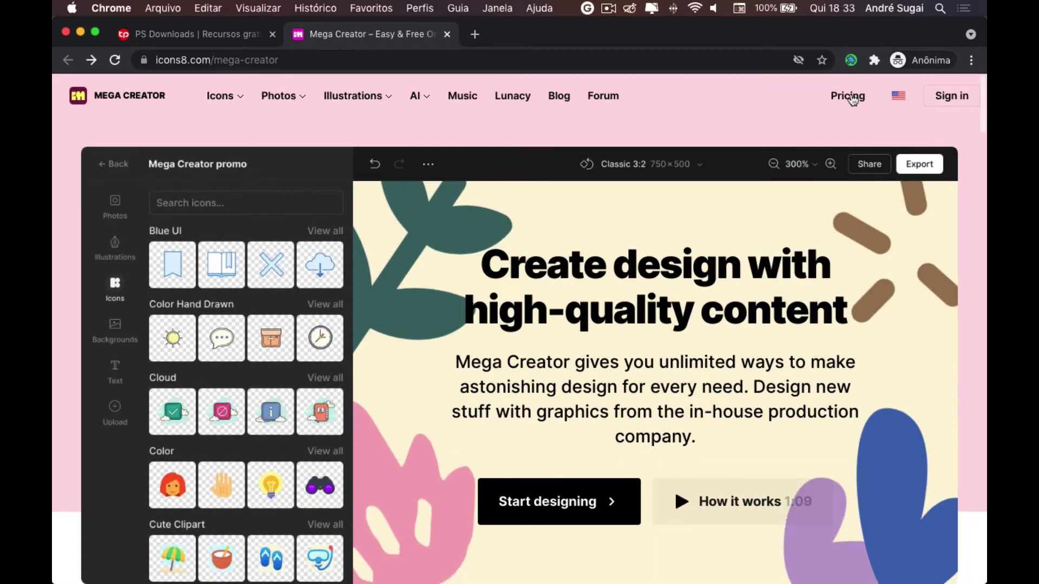
- Review the Free and paid Icons, Photos and Illustrations plans on Pricing, then return to Mega Creator
{"action": "left_click", "coordinate": [849, 97]}
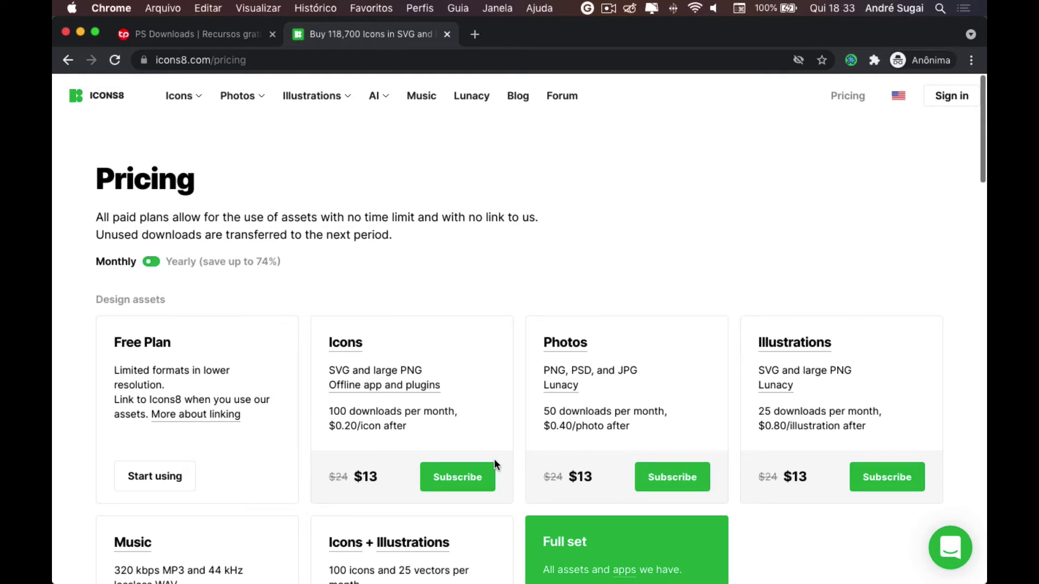
{"action": "scroll", "coordinate": [495, 464], "scroll_direction": "down", "scroll_amount": 3}
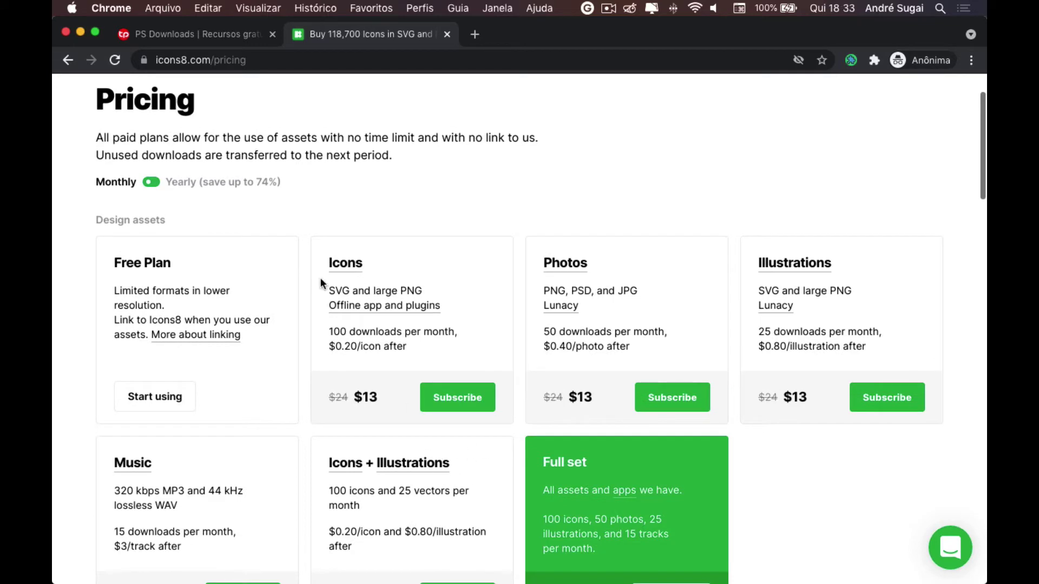
{"action": "scroll", "coordinate": [371, 383], "scroll_direction": "up", "scroll_amount": 3}
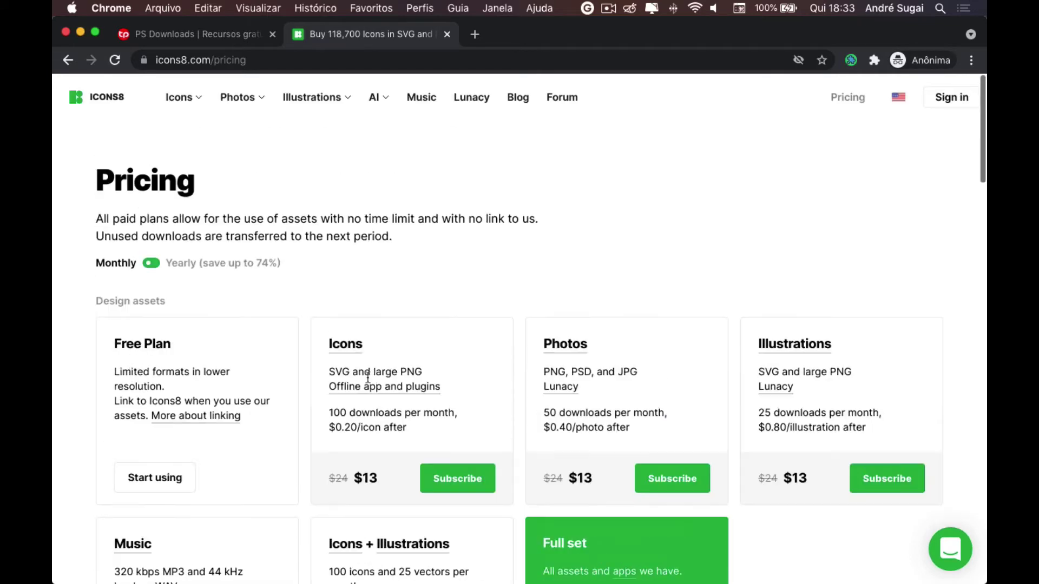
{"action": "left_click", "coordinate": [65, 61]}
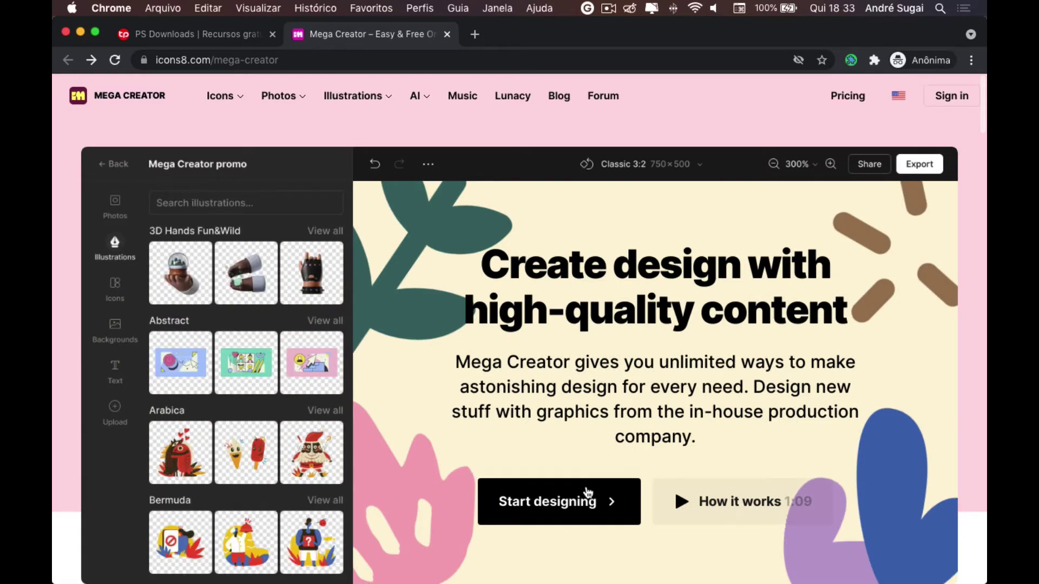
- Scroll through the template rows to the green 'Start creating with Mega Creator' banner
{"action": "scroll", "coordinate": [588, 493], "scroll_direction": "down", "scroll_amount": 15}
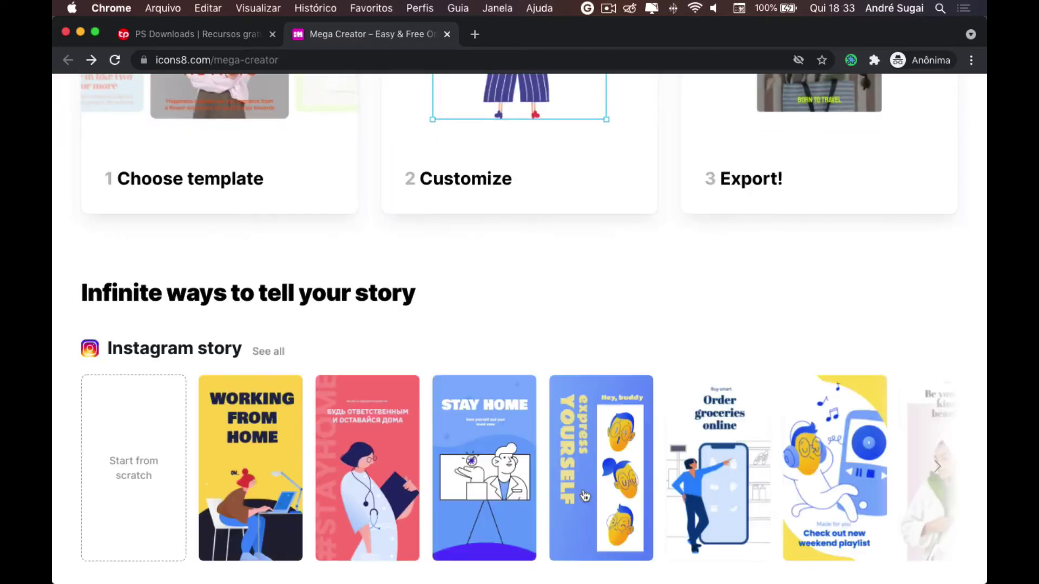
{"action": "scroll", "coordinate": [580, 490], "scroll_direction": "down", "scroll_amount": 3}
{"action": "scroll", "coordinate": [585, 495], "scroll_direction": "down", "scroll_amount": 5}
{"action": "scroll", "coordinate": [584, 495], "scroll_direction": "down", "scroll_amount": 5}
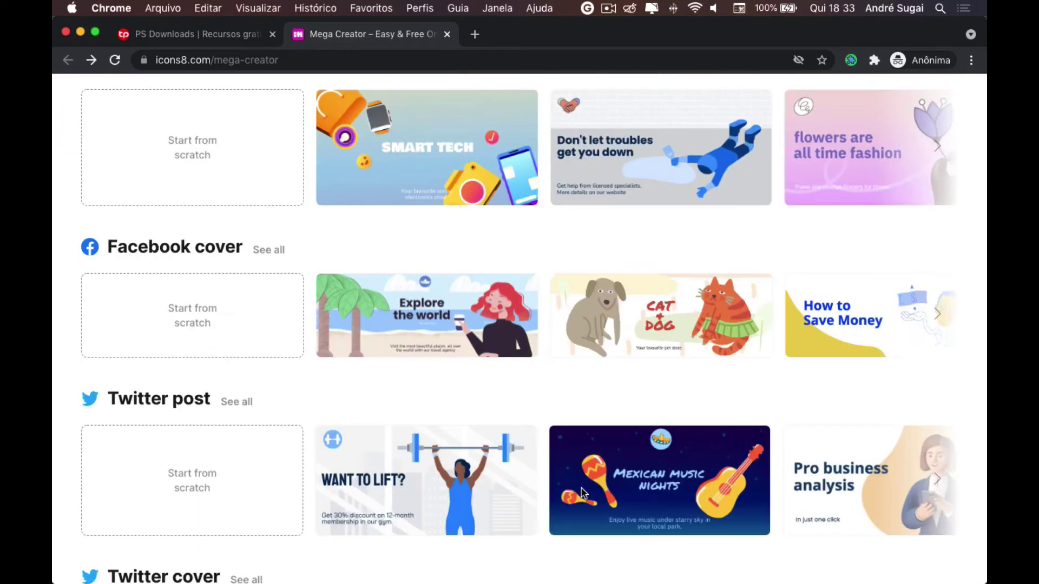
{"action": "scroll", "coordinate": [579, 490], "scroll_direction": "down", "scroll_amount": 15}
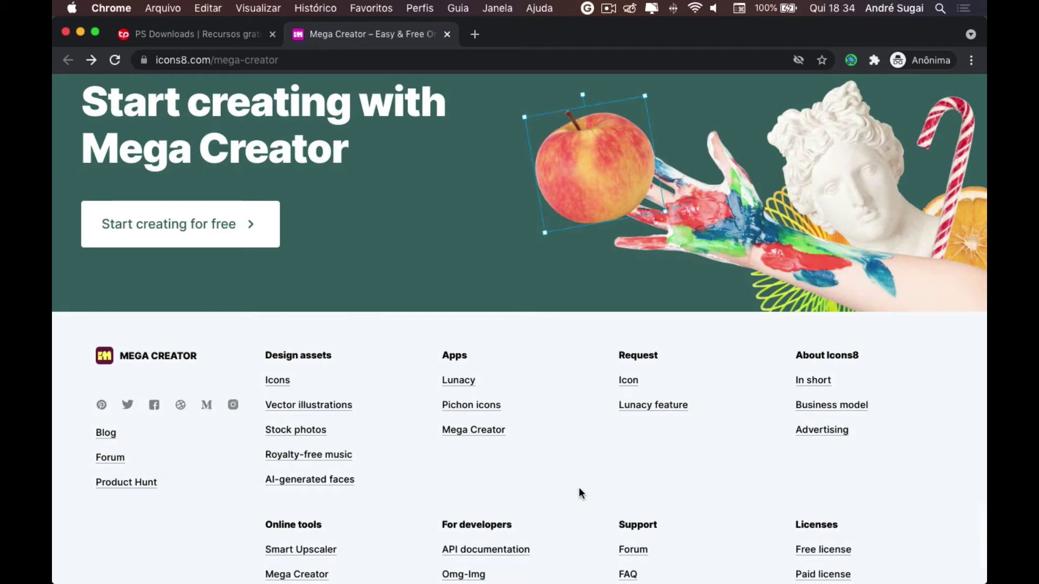
{"action": "scroll", "coordinate": [579, 487], "scroll_direction": "up", "scroll_amount": 1}
{"action": "scroll", "coordinate": [577, 487], "scroll_direction": "up", "scroll_amount": 1}
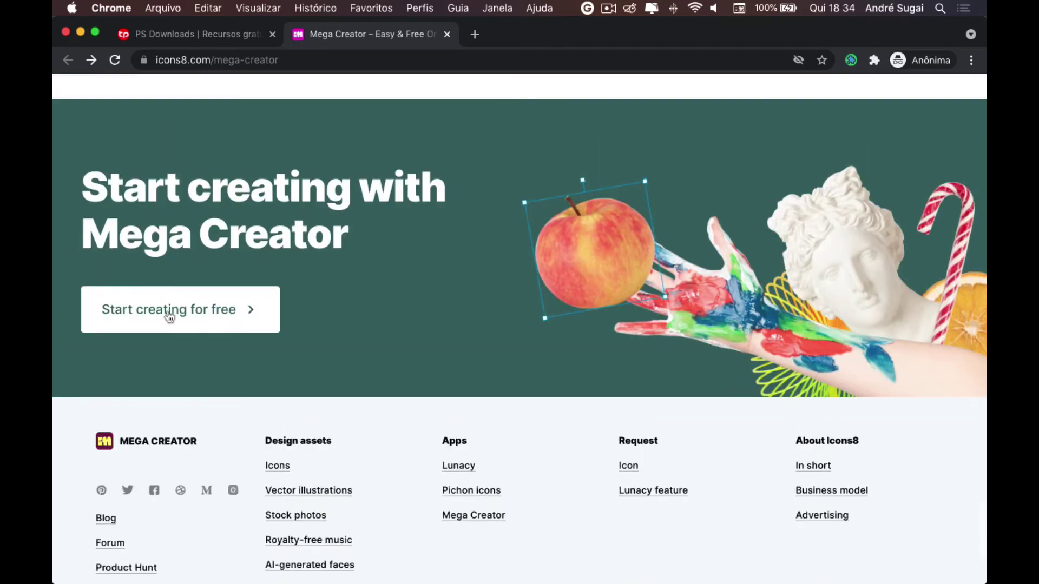
- Start a blank design and close the size presets, keeping the 1200 × 800 custom canvas
{"action": "left_click", "coordinate": [168, 314]}
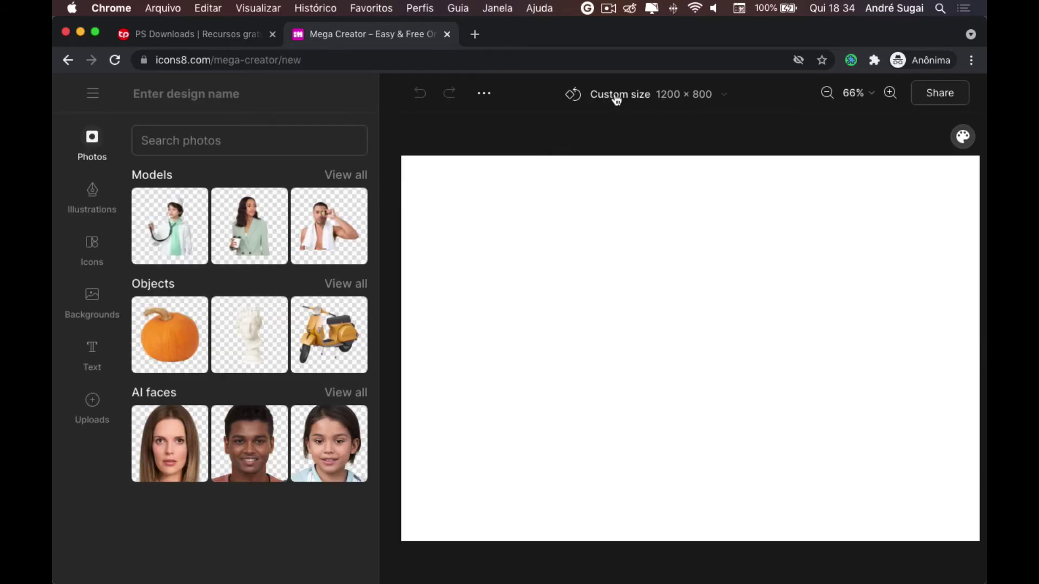
{"action": "left_click", "coordinate": [725, 98]}
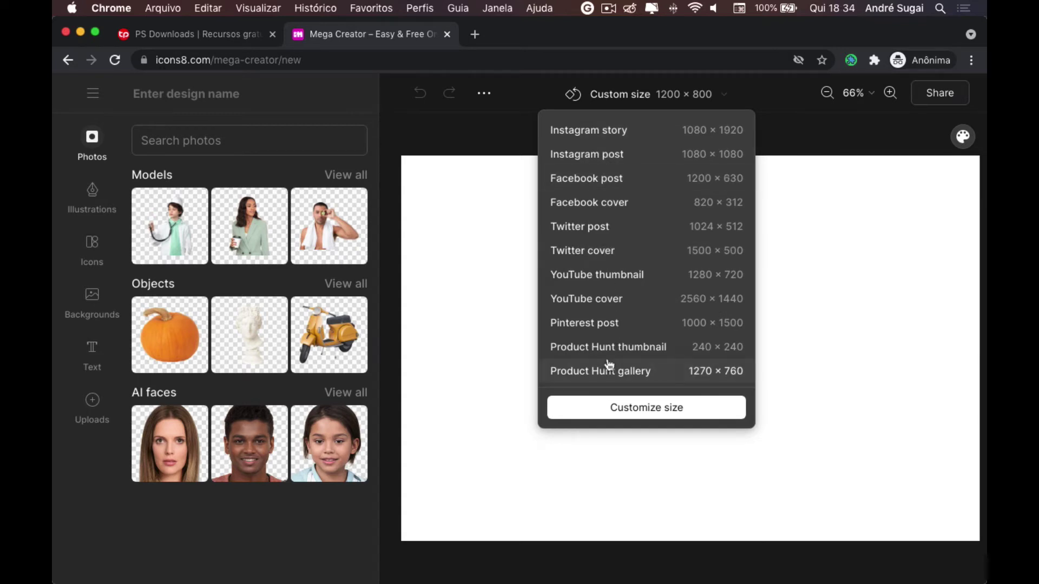
{"action": "left_click", "coordinate": [652, 413]}
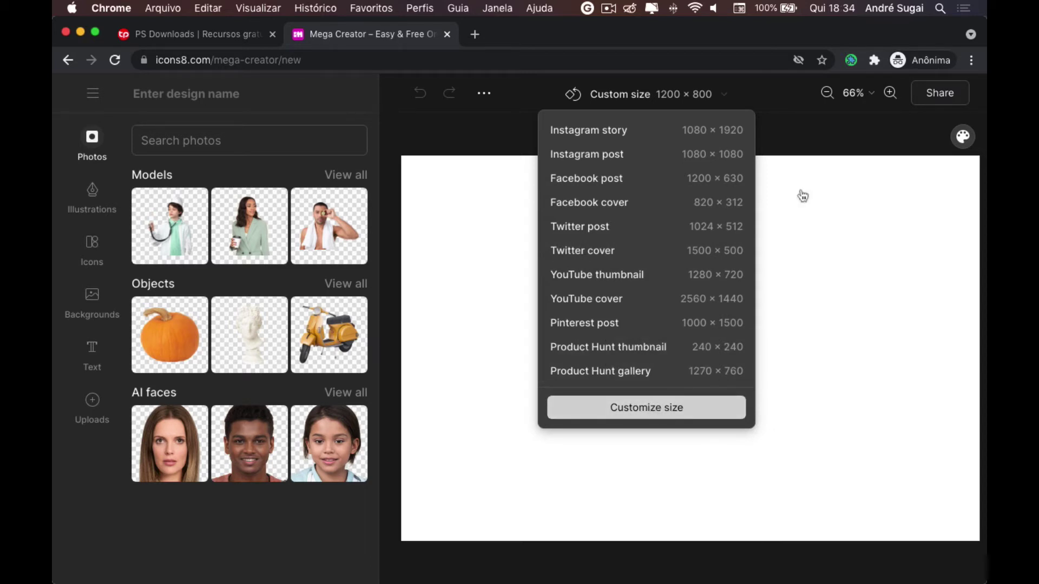
{"action": "left_click", "coordinate": [812, 125]}
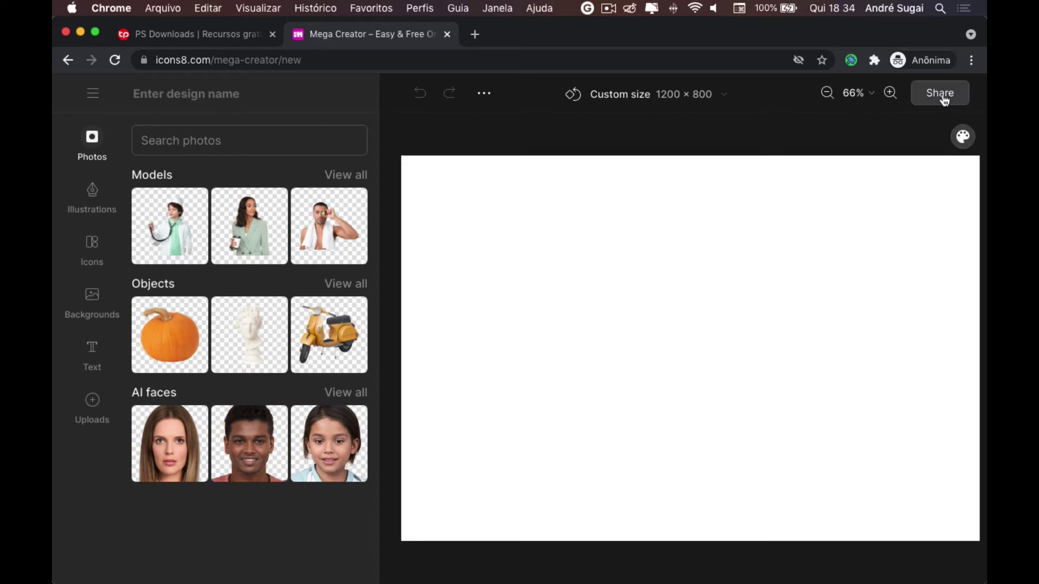
{"action": "left_click", "coordinate": [963, 137]}
{"action": "left_click", "coordinate": [886, 177]}
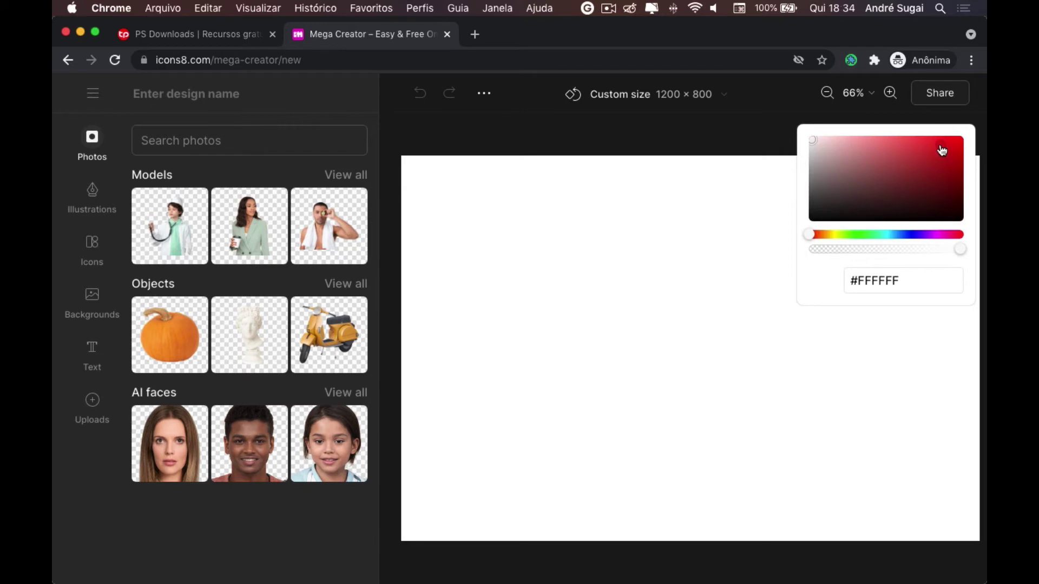
{"action": "left_click", "coordinate": [953, 141]}
{"action": "left_click", "coordinate": [881, 156]}
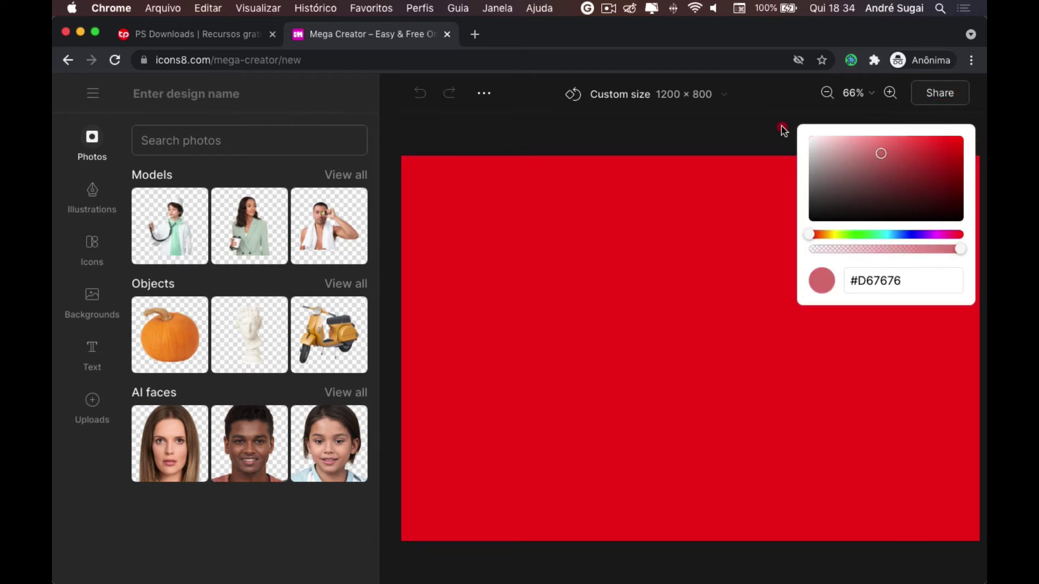
{"action": "left_click", "coordinate": [794, 134]}
{"action": "left_click", "coordinate": [863, 203]}
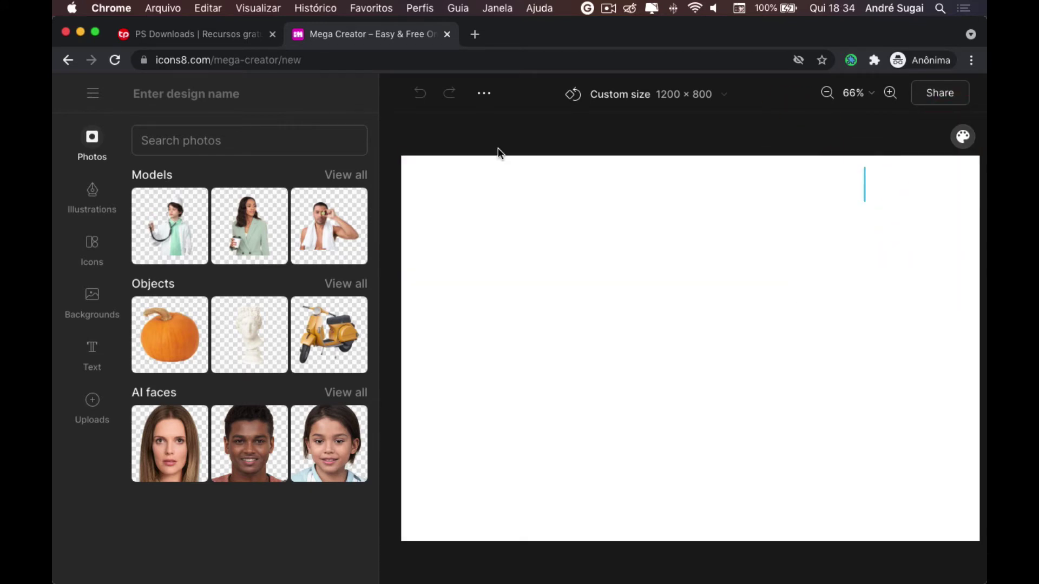
{"action": "left_click", "coordinate": [162, 139]}
{"action": "left_click", "coordinate": [189, 137]}
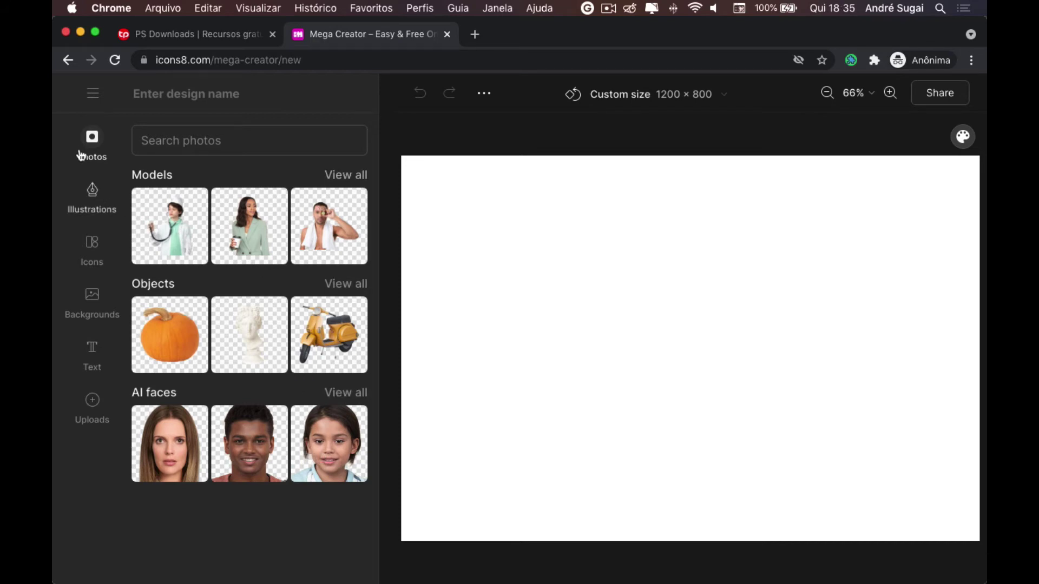
- Show the Illustrations library and scroll through its illustration sets
{"action": "left_click", "coordinate": [92, 191]}
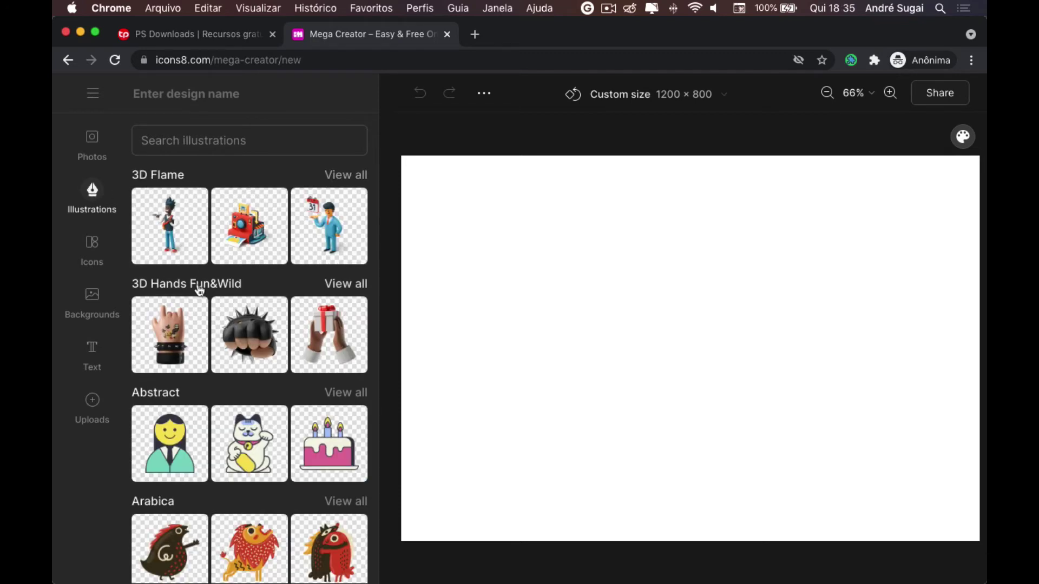
{"action": "scroll", "coordinate": [199, 288], "scroll_direction": "down", "scroll_amount": 1}
{"action": "scroll", "coordinate": [206, 314], "scroll_direction": "down", "scroll_amount": 4}
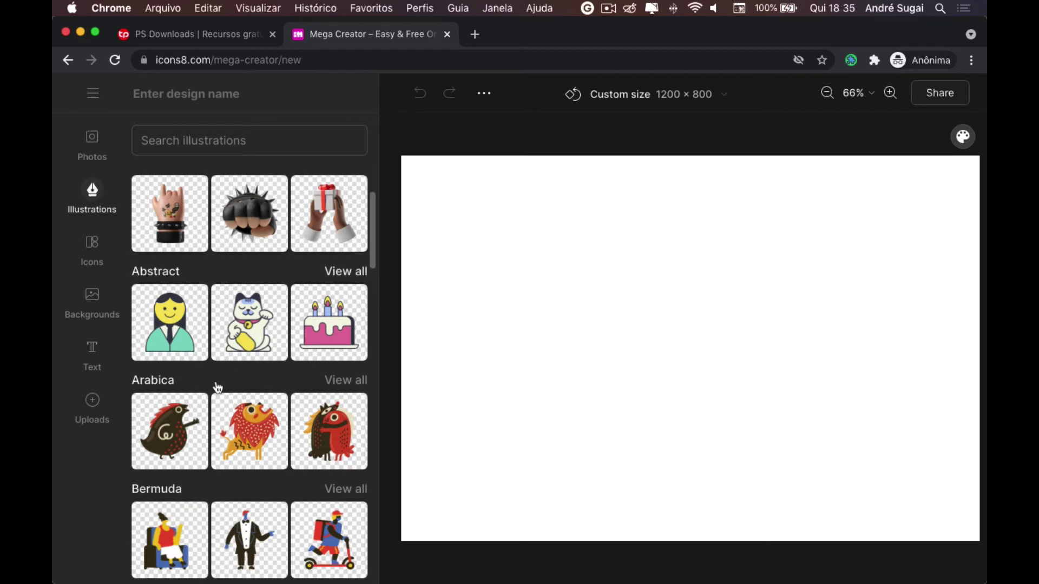
{"action": "scroll", "coordinate": [162, 346], "scroll_direction": "down", "scroll_amount": 3}
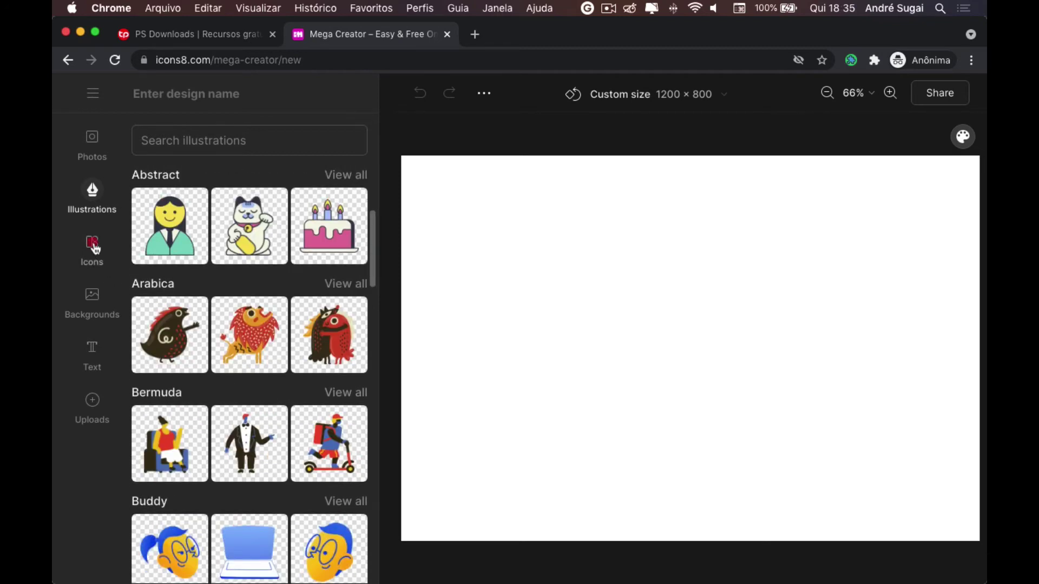
- Browse the Icons, Backgrounds and Text libraries, ending on the Uploads panel
{"action": "left_click", "coordinate": [96, 250]}
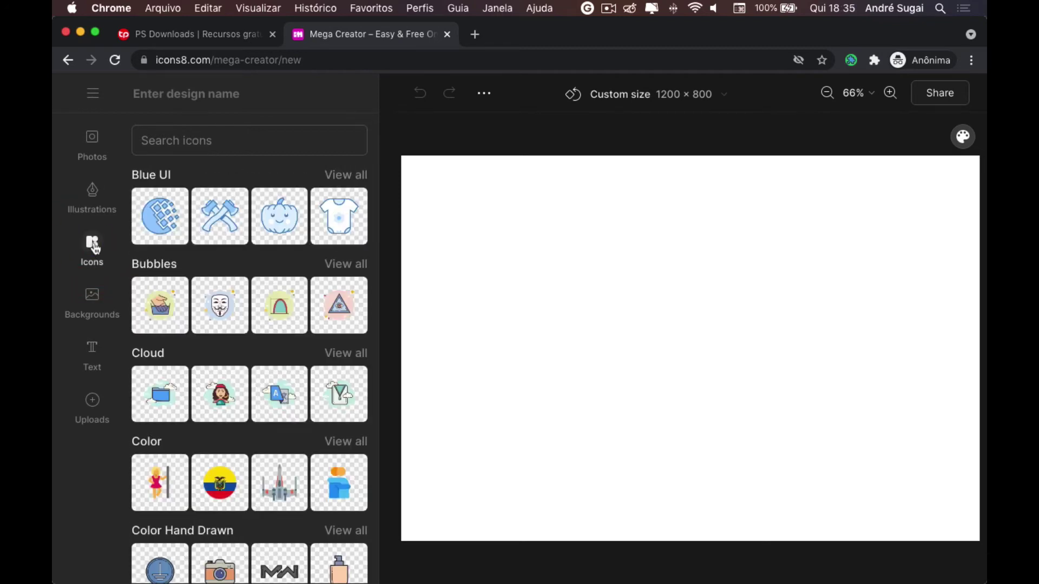
{"action": "left_click", "coordinate": [92, 299]}
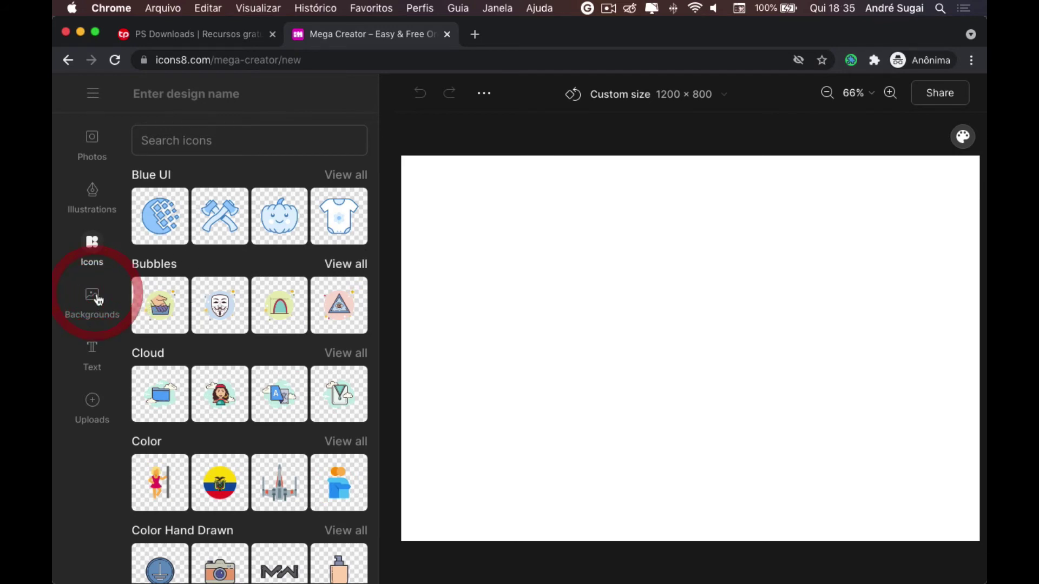
{"action": "left_click", "coordinate": [92, 362]}
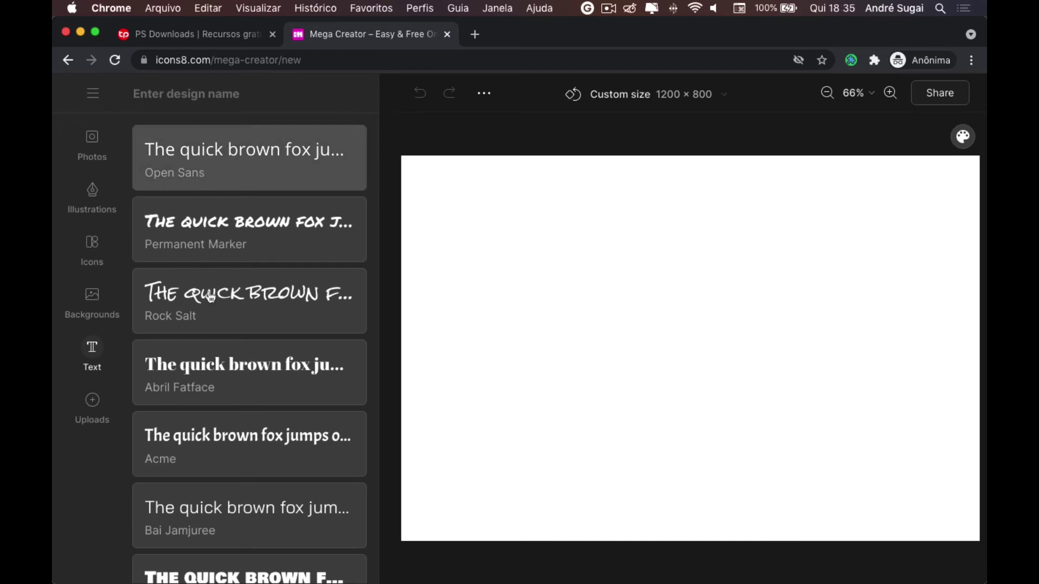
{"action": "left_click", "coordinate": [93, 403]}
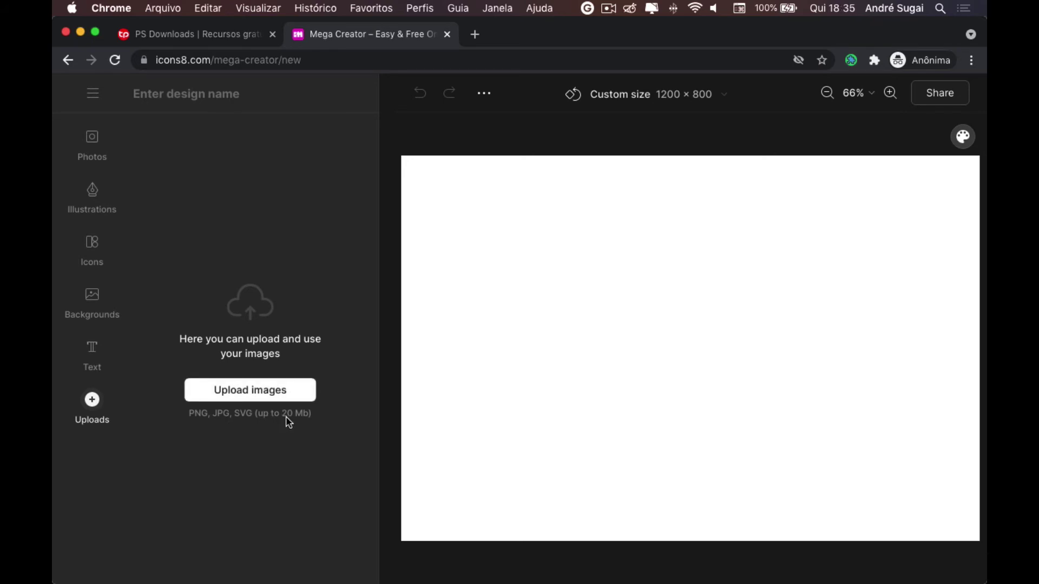
- Open and dismiss the '...' options menu, then open the main menu with Dashboard and My images
{"action": "left_click", "coordinate": [486, 95]}
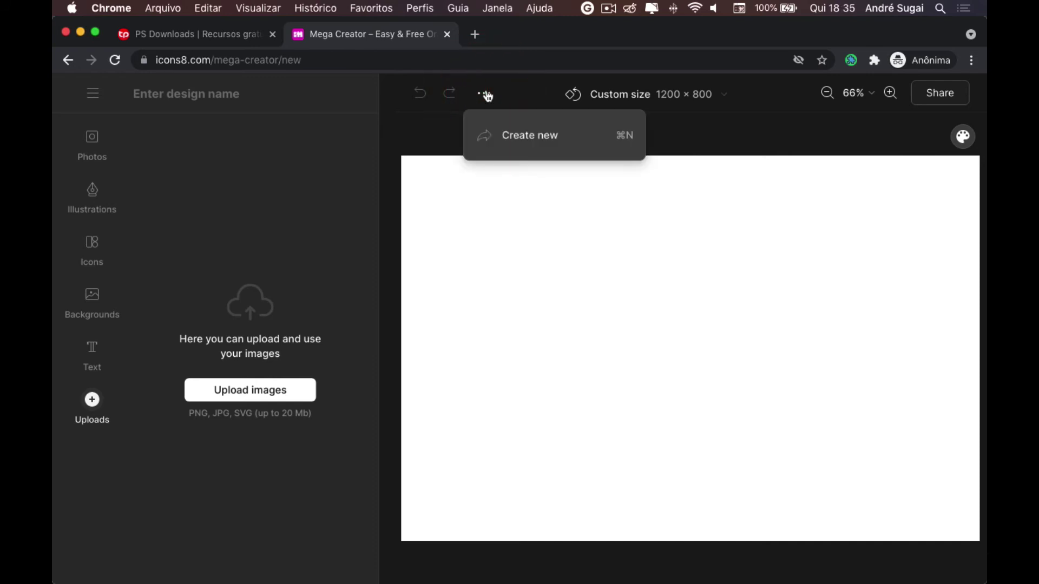
{"action": "left_click", "coordinate": [521, 91]}
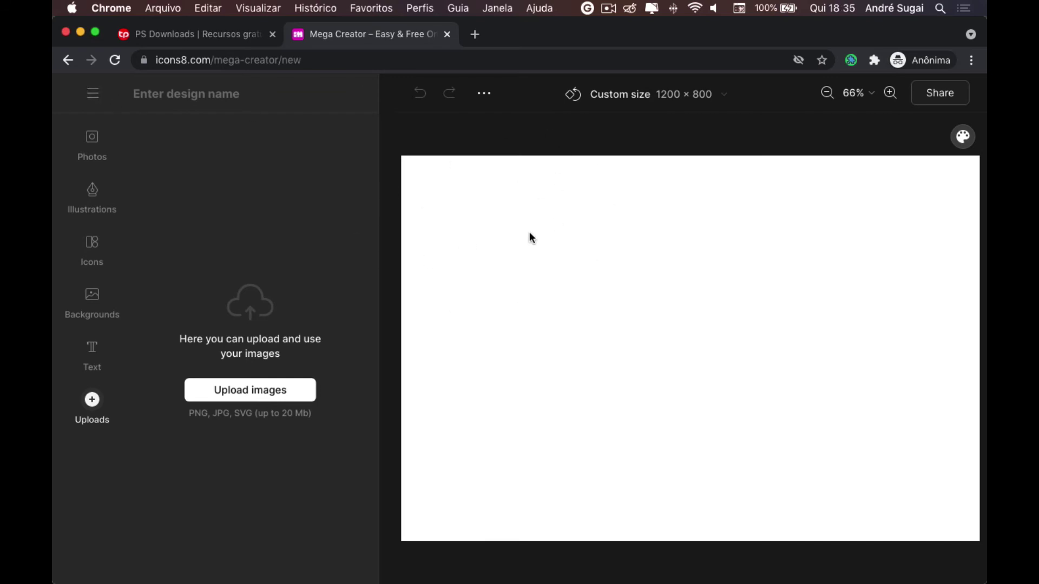
{"action": "left_click", "coordinate": [92, 97]}
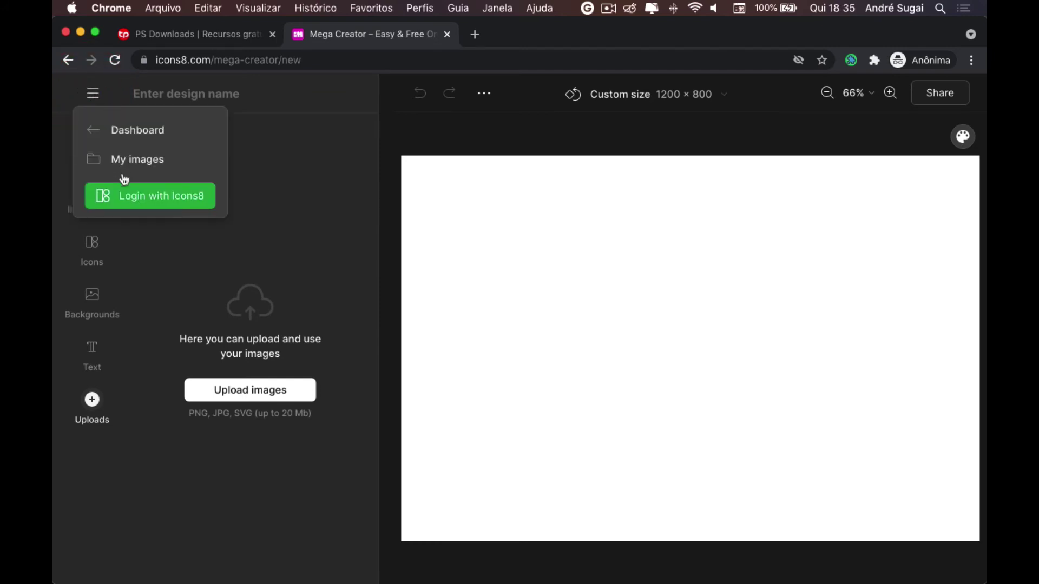
- From the Dashboard templates, start a 1080 × 1920 design from the Working From Home story
{"action": "left_click", "coordinate": [130, 135]}
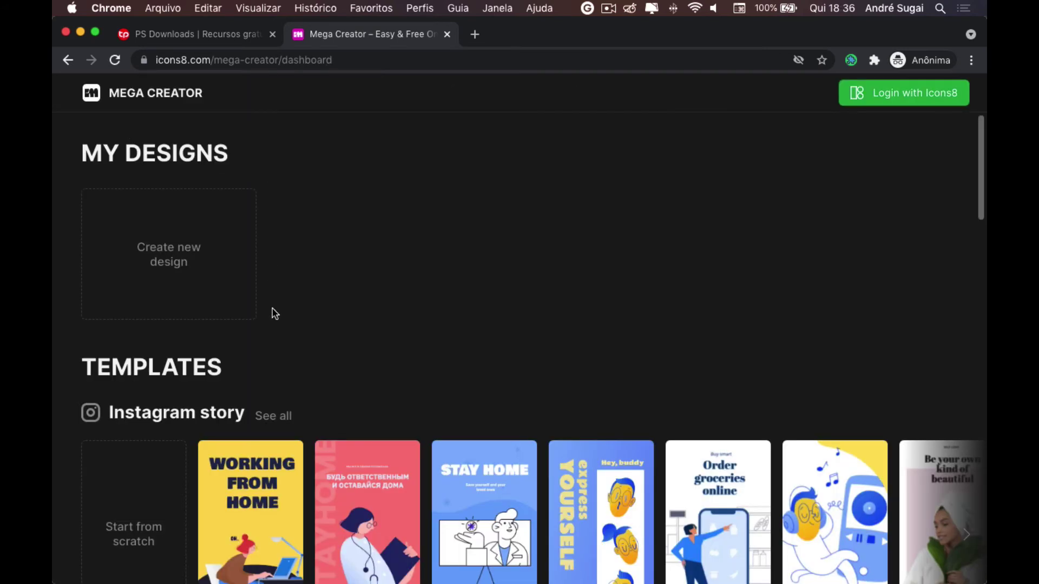
{"action": "scroll", "coordinate": [275, 314], "scroll_direction": "down", "scroll_amount": 3}
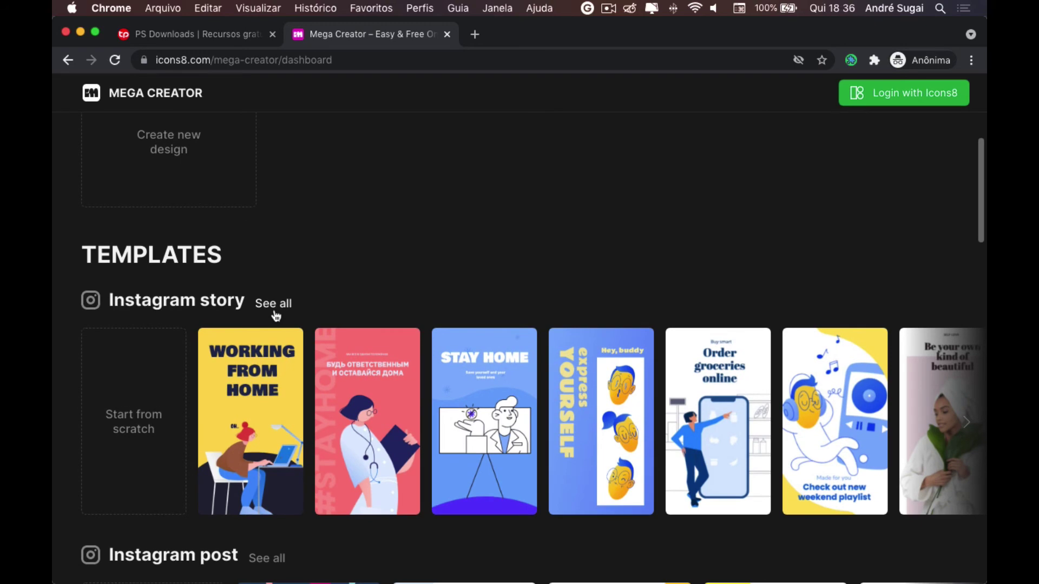
{"action": "scroll", "coordinate": [275, 313], "scroll_direction": "down", "scroll_amount": 3}
{"action": "scroll", "coordinate": [255, 253], "scroll_direction": "down", "scroll_amount": 2}
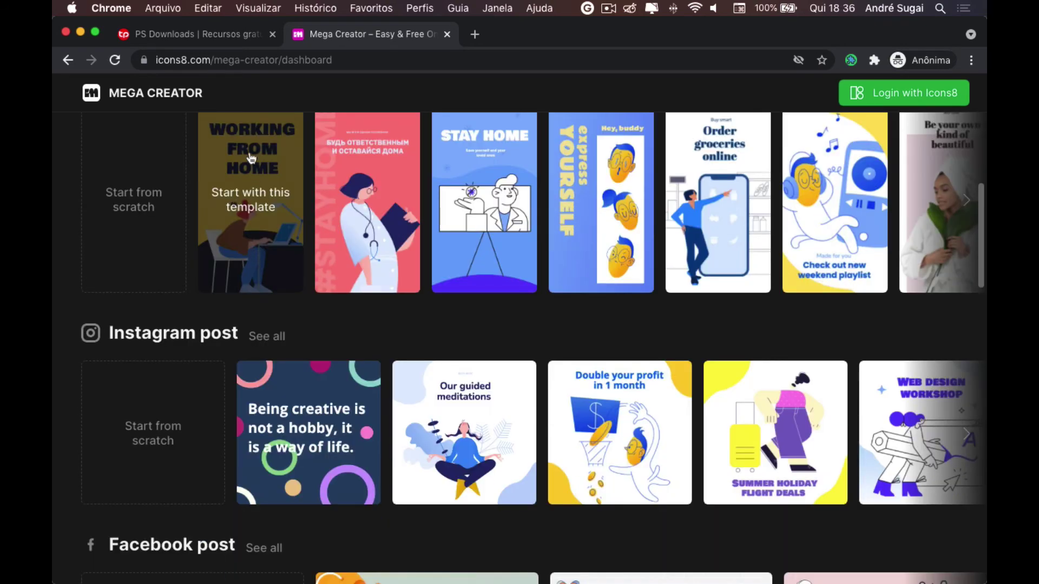
{"action": "left_click", "coordinate": [249, 192]}
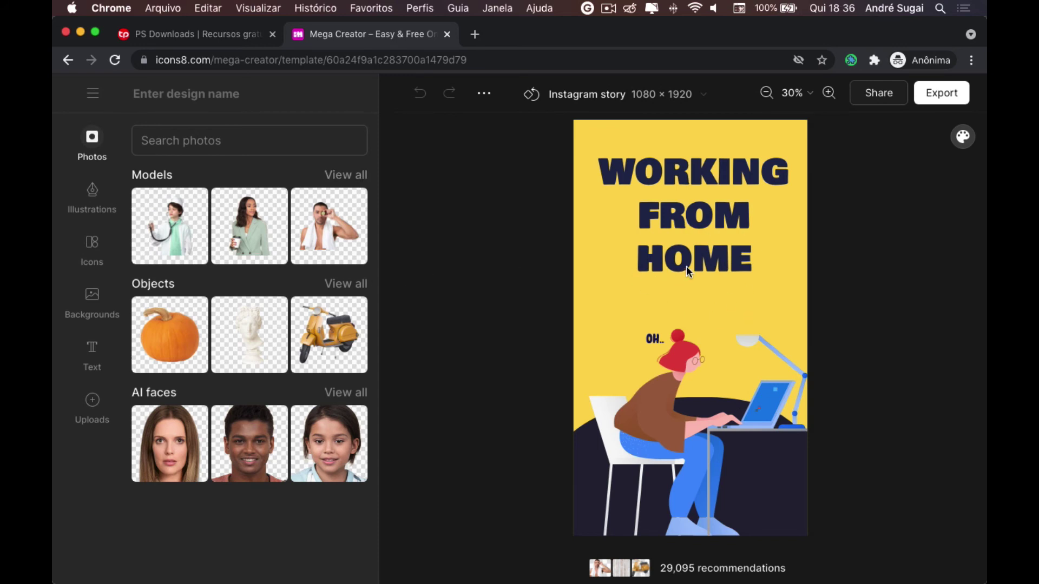
{"action": "left_click", "coordinate": [685, 170]}
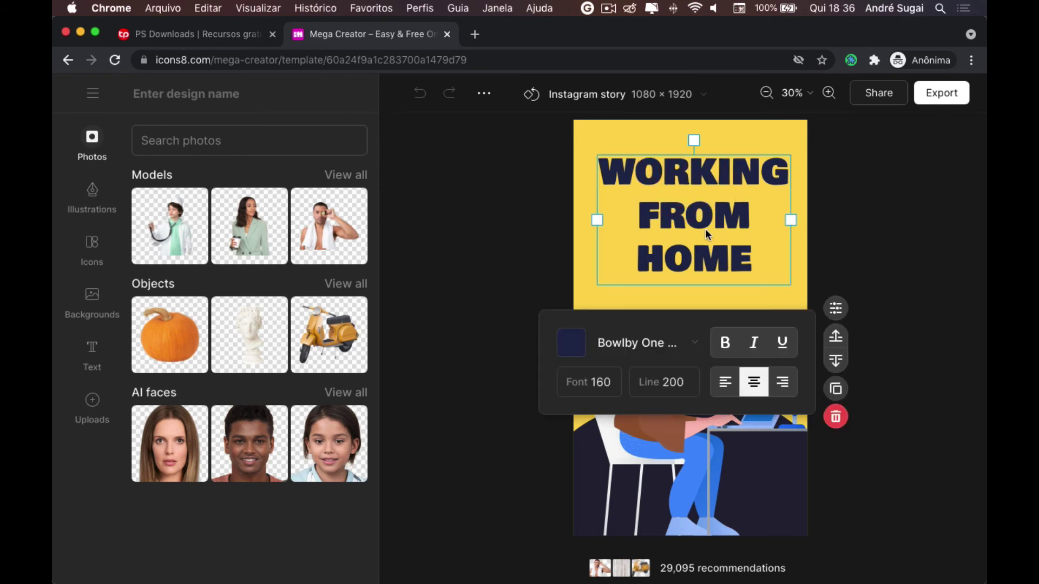
{"action": "left_click", "coordinate": [845, 232]}
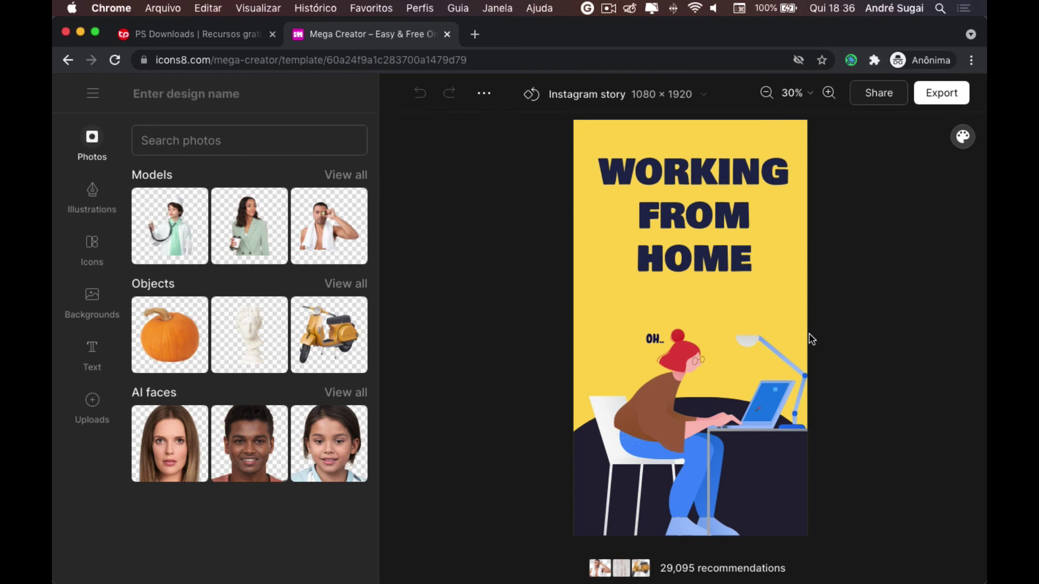